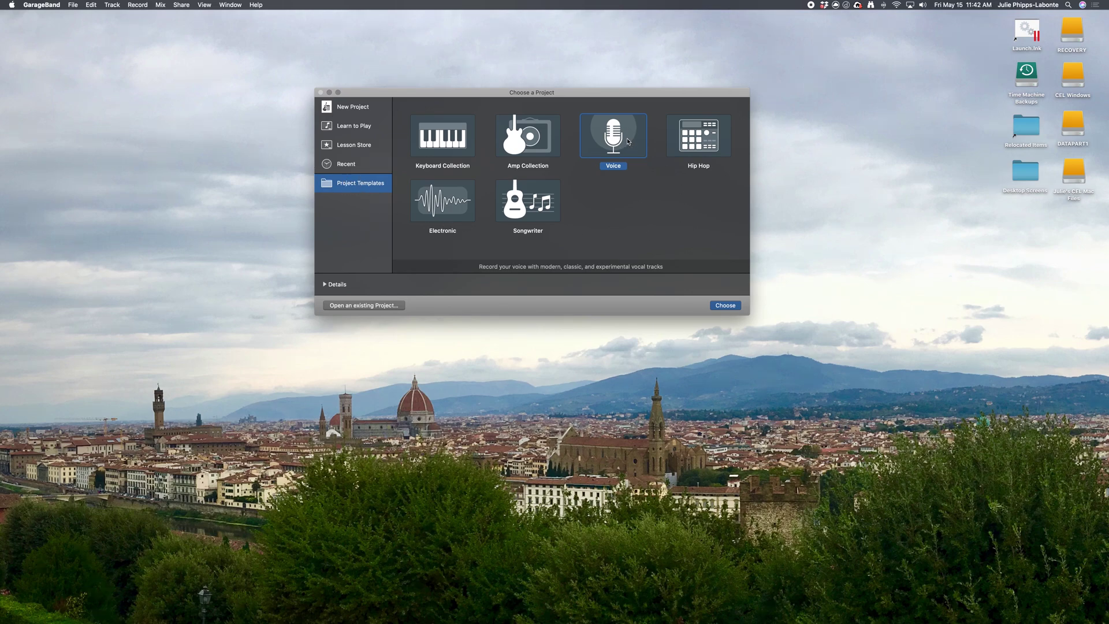
Create a Voice-template project with Narration, Bright, Fuzz, Telephone and Robot Vocal tracks
{"action": "left_click", "coordinate": [727, 307]}
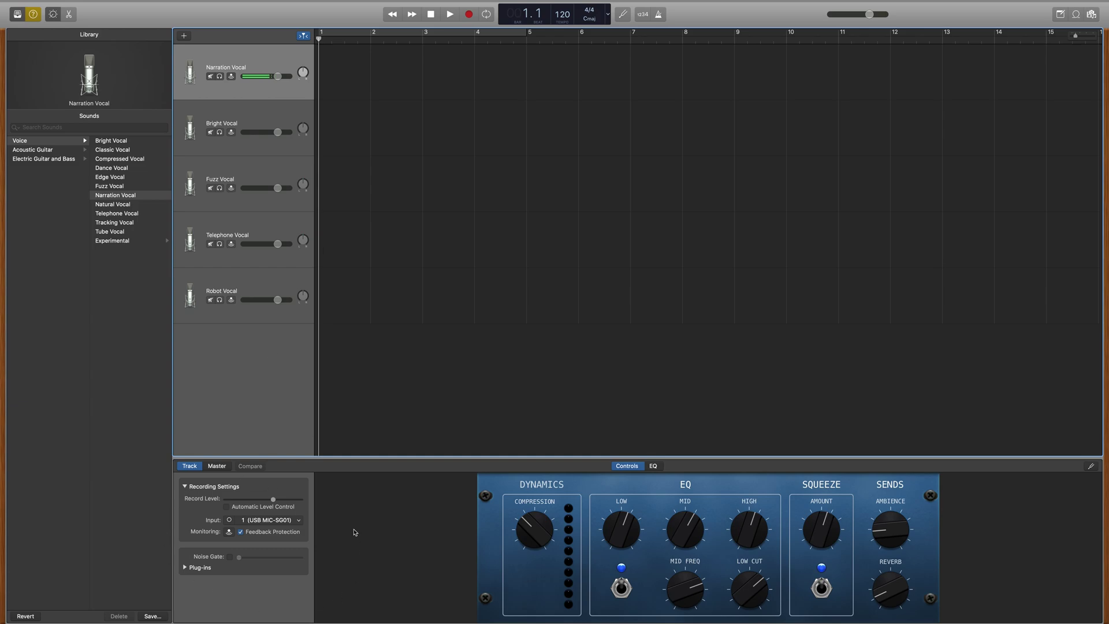
{"action": "mouse_move", "coordinate": [93, 39]}
{"action": "mouse_move", "coordinate": [394, 393]}
Delete the Bright, Fuzz, Telephone and Robot Vocal tracks, keeping Narration Vocal with its Narration Vocal sound
{"action": "left_click", "coordinate": [243, 113]}
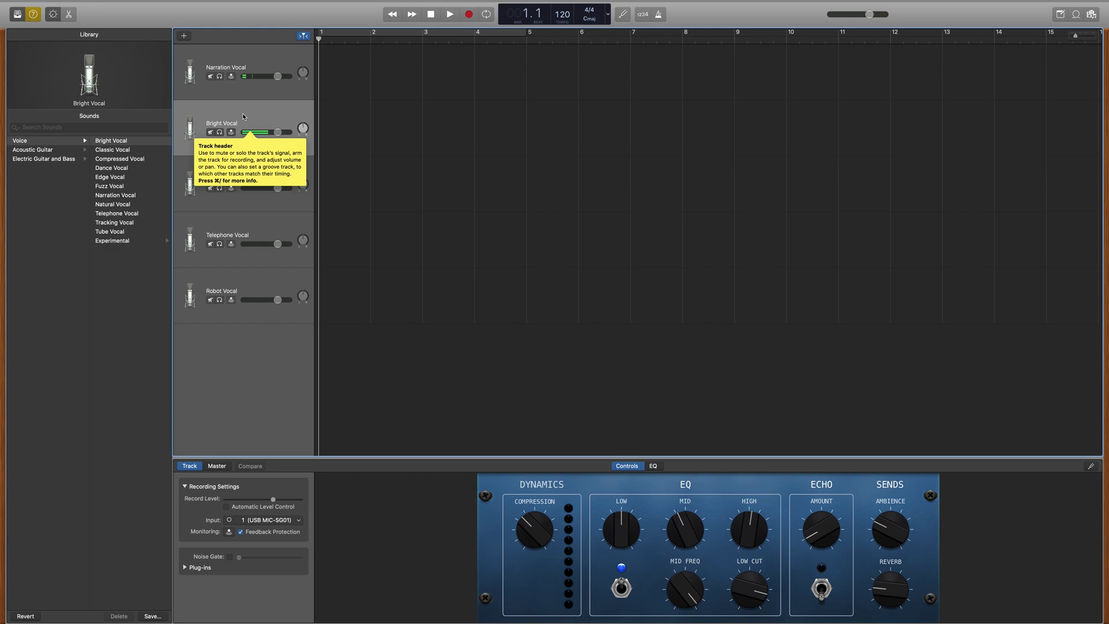
{"action": "key", "text": "super+BackSpace"}
{"action": "key", "text": "super+BackSpace"}
{"action": "key", "text": "super+BackSpace"}
{"action": "key", "text": "super+BackSpace"}
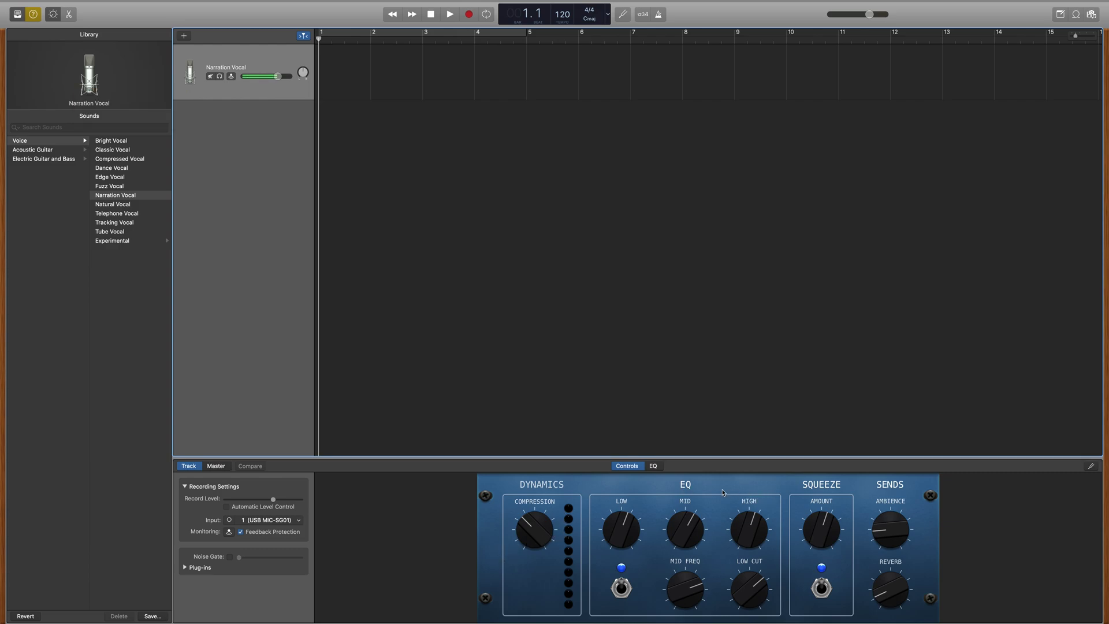
{"action": "left_click", "coordinate": [115, 204]}
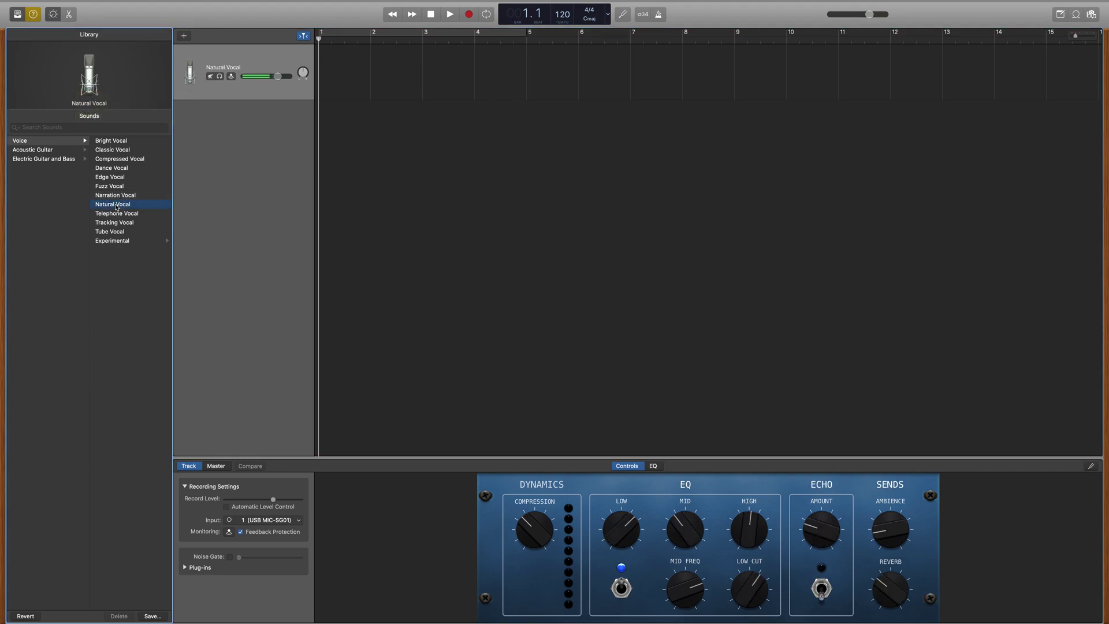
{"action": "left_click", "coordinate": [113, 187]}
{"action": "left_click", "coordinate": [114, 197]}
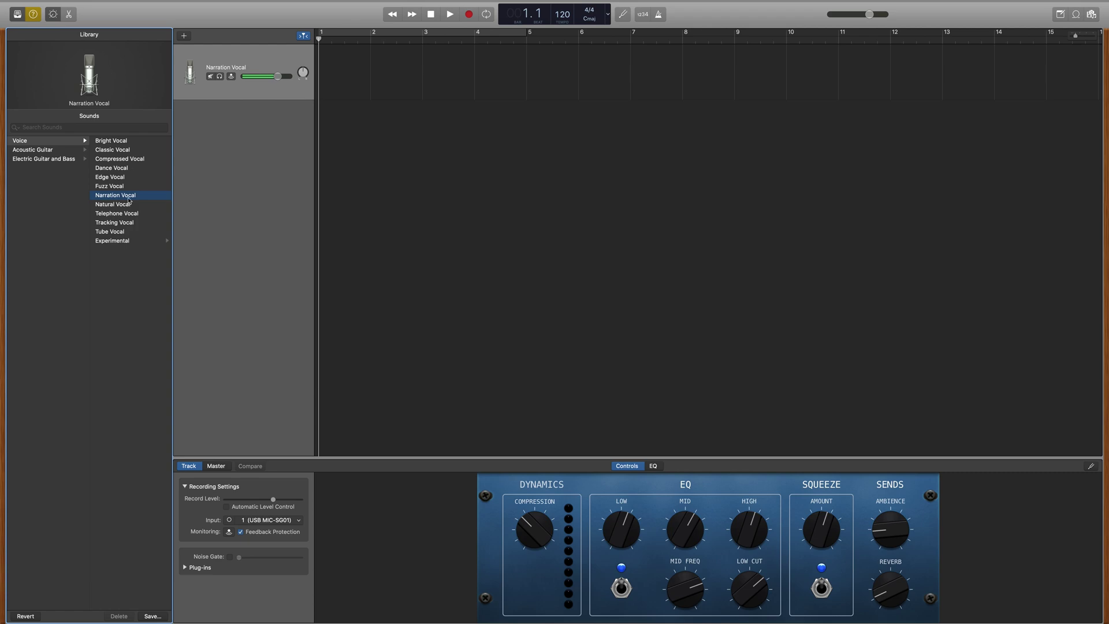
{"action": "mouse_move", "coordinate": [147, 206]}
{"action": "mouse_move", "coordinate": [299, 524]}
{"action": "left_click", "coordinate": [299, 524]}
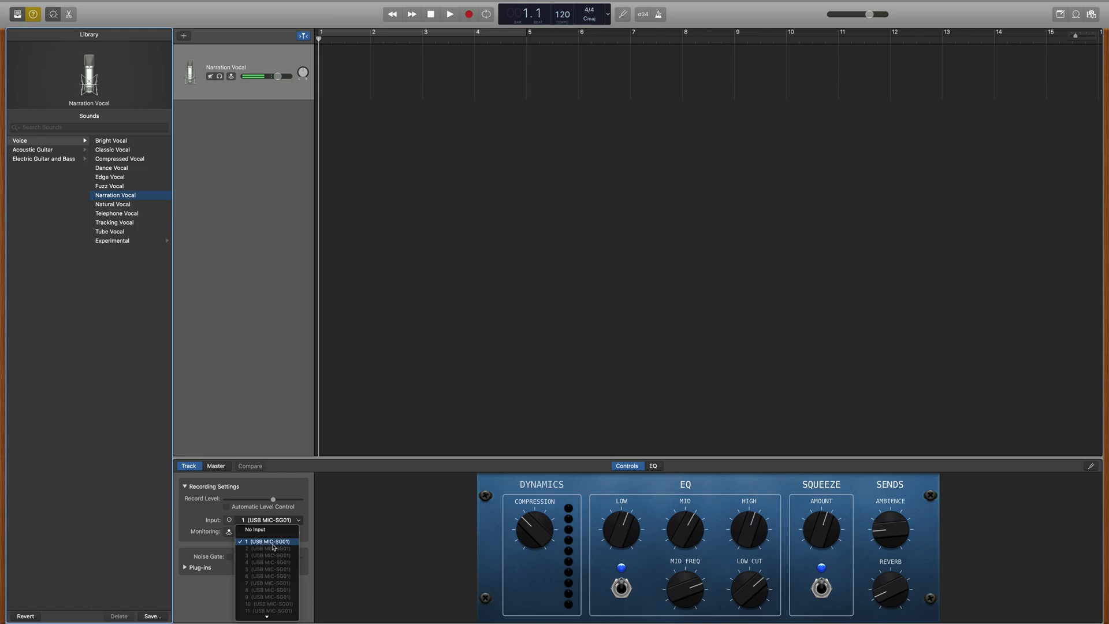
{"action": "left_click", "coordinate": [281, 543]}
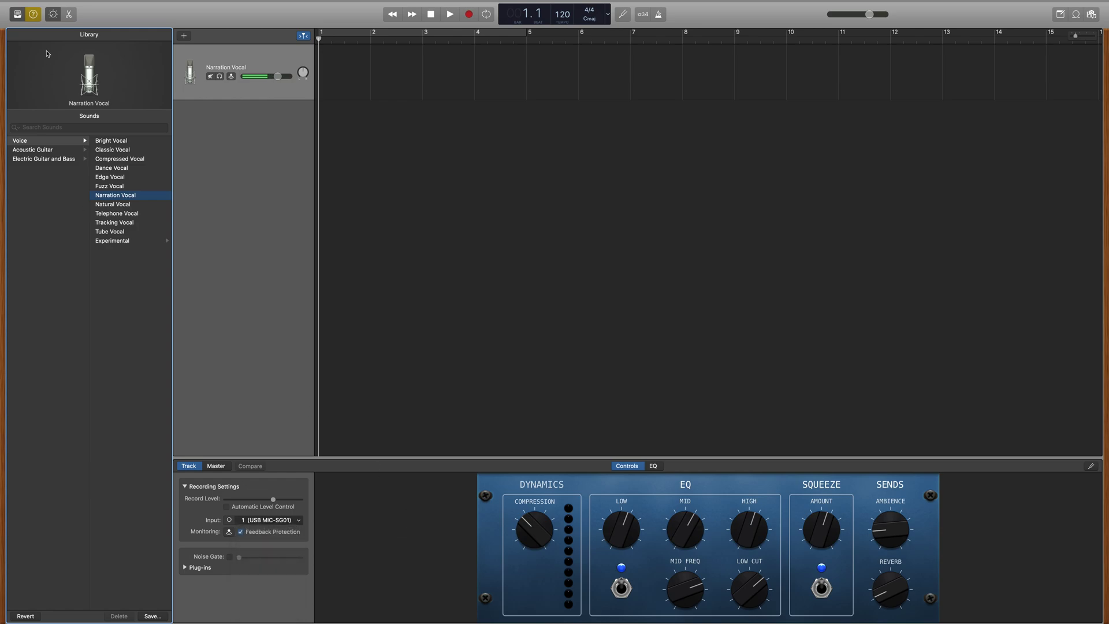
{"action": "left_click", "coordinate": [73, 4]}
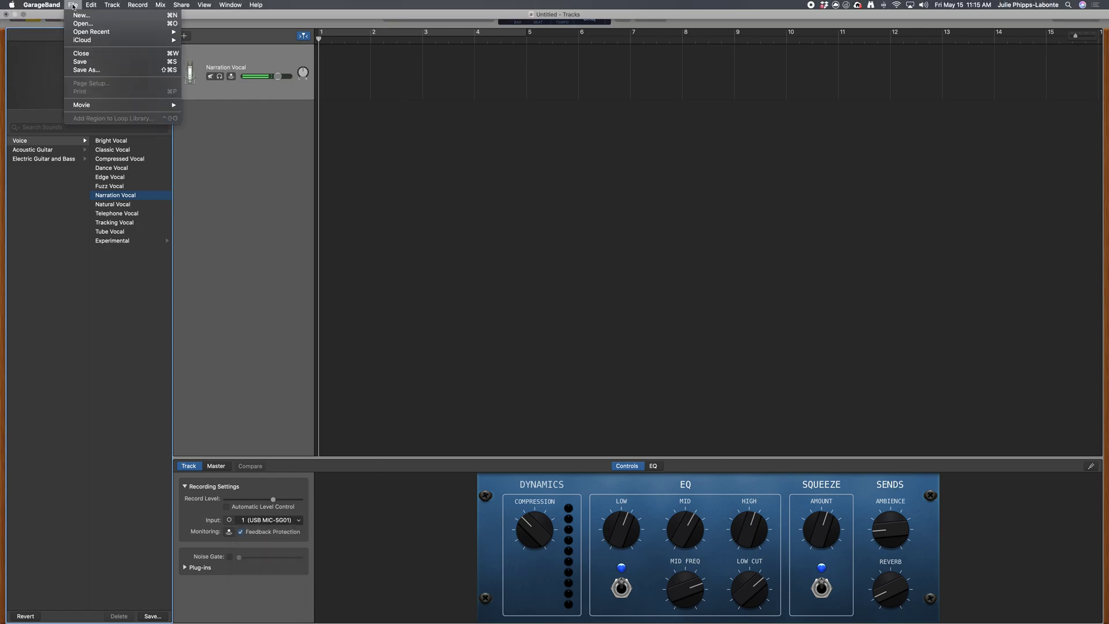
{"action": "mouse_move", "coordinate": [52, 4]}
{"action": "left_click", "coordinate": [49, 28]}
{"action": "left_click", "coordinate": [119, 176]}
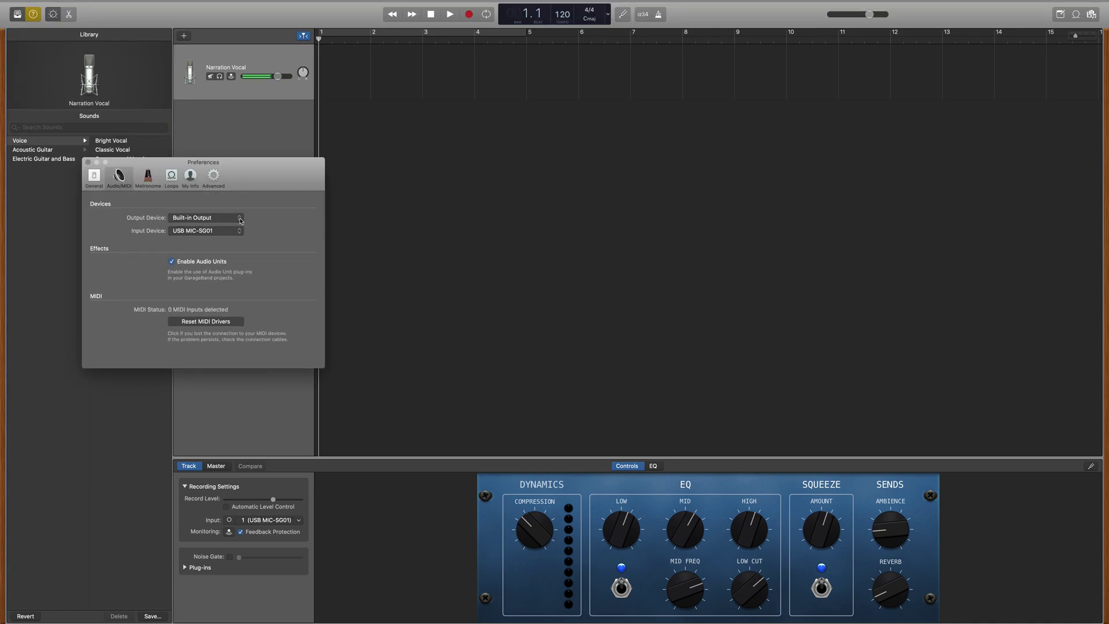
{"action": "left_click", "coordinate": [240, 220]}
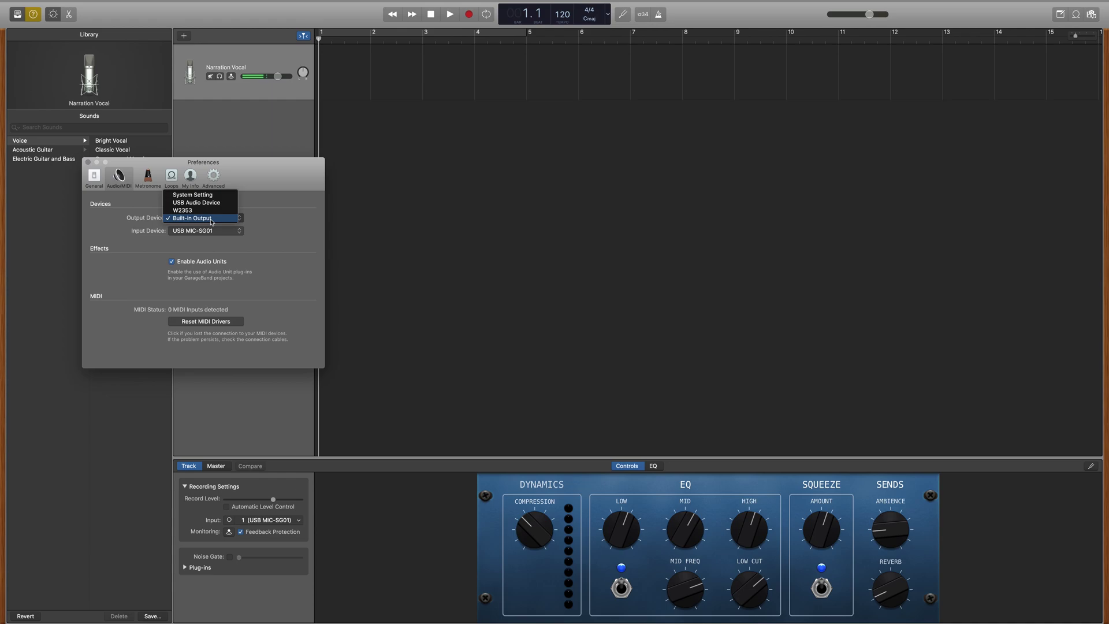
{"action": "left_click", "coordinate": [212, 221]}
{"action": "left_click", "coordinate": [237, 231]}
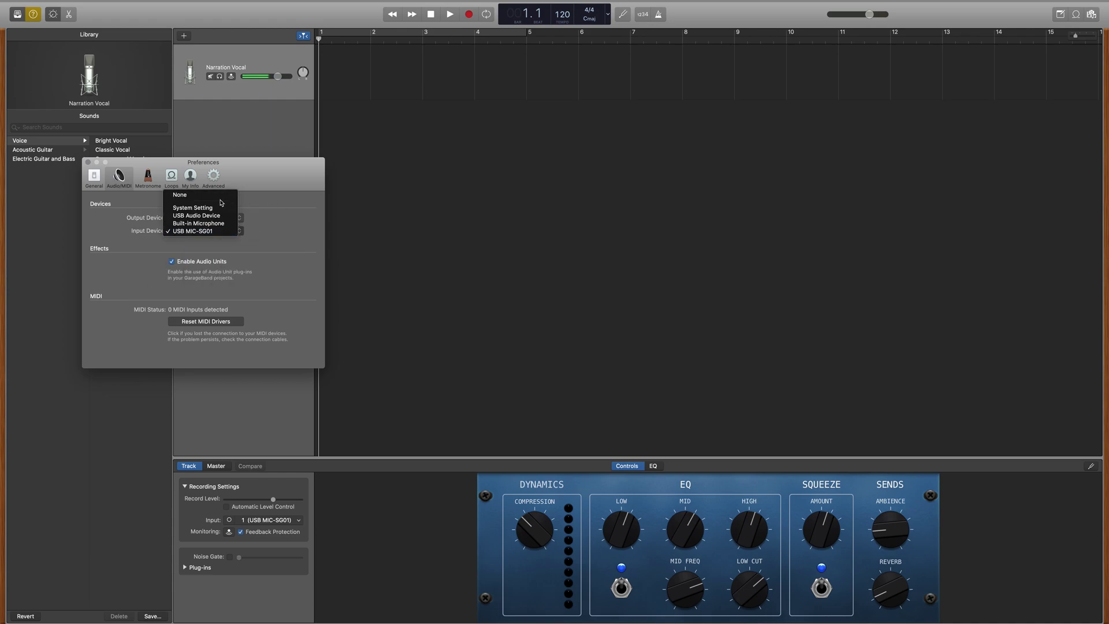
{"action": "left_click", "coordinate": [214, 231]}
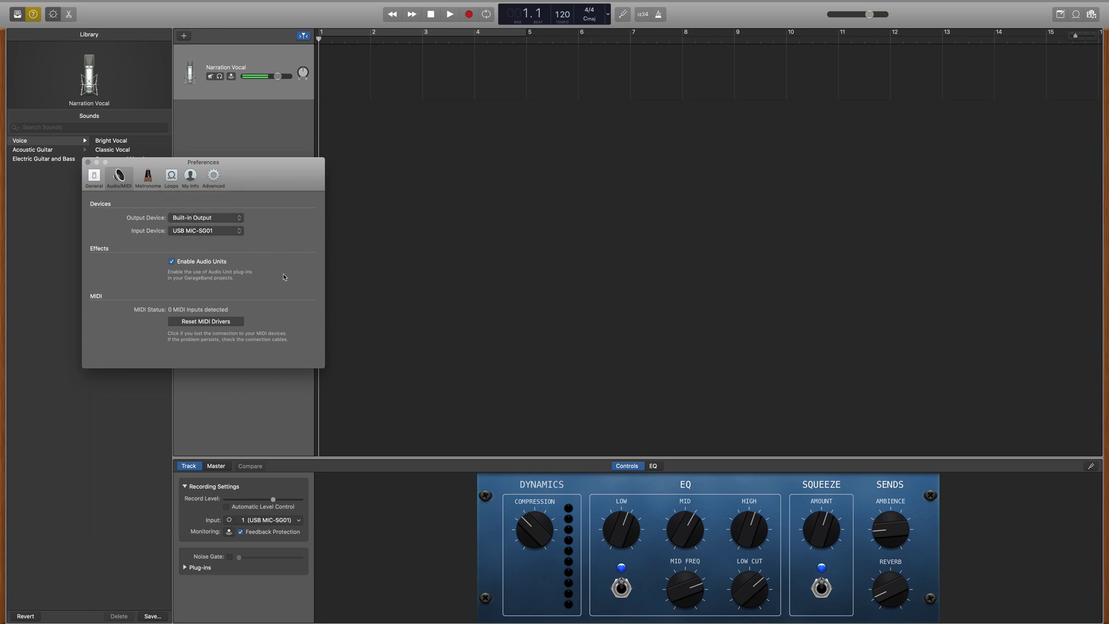
{"action": "left_click", "coordinate": [88, 163]}
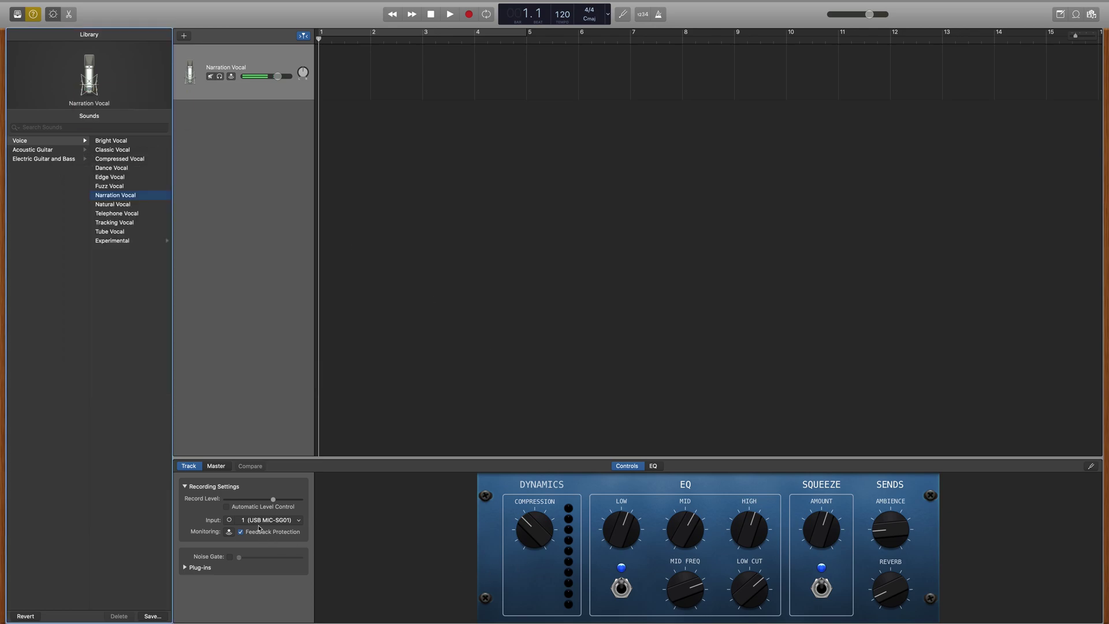
{"action": "mouse_move", "coordinate": [283, 517]}
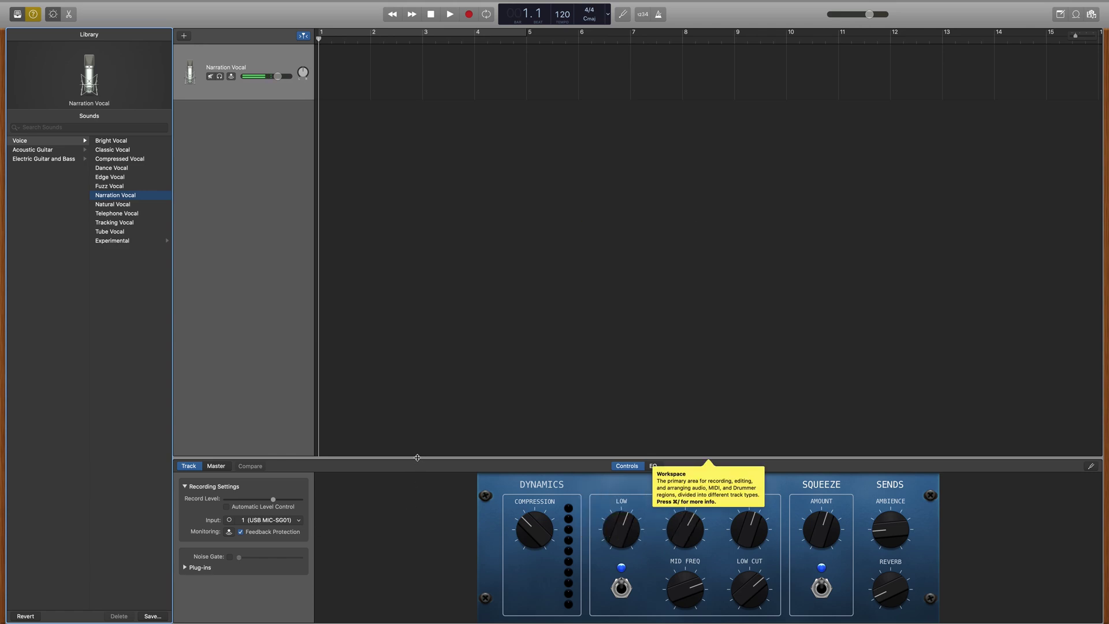
Hide the Smart Controls, turn on the metronome, then record and delete a short test take on Narration Vocal
{"action": "left_click_drag", "start_coordinate": [416, 461], "coordinate": [403, 602]}
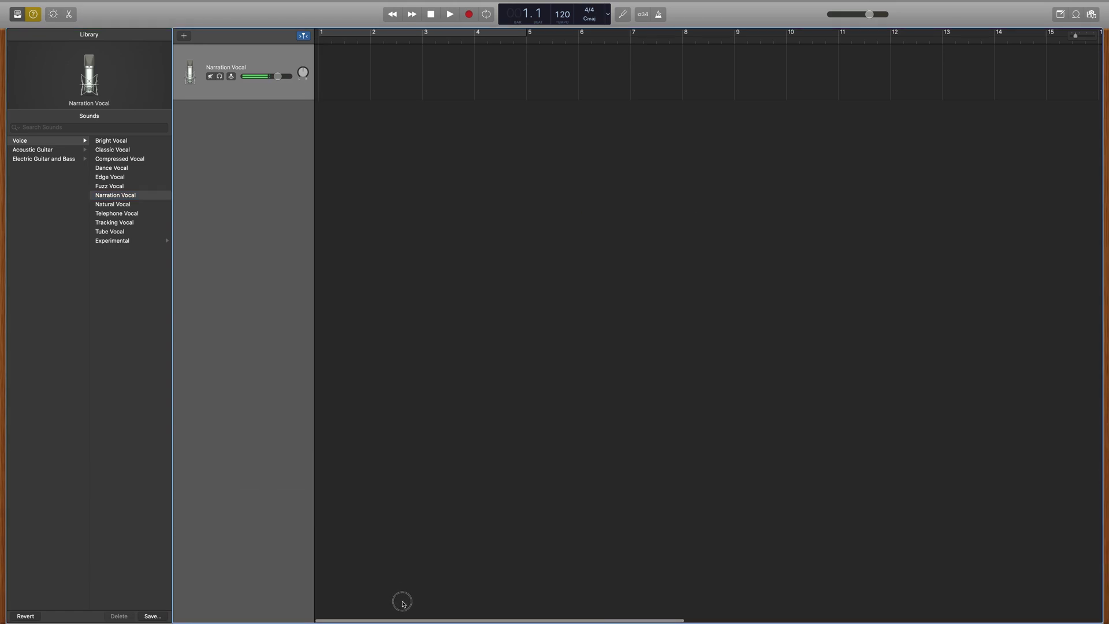
{"action": "left_click", "coordinate": [659, 15]}
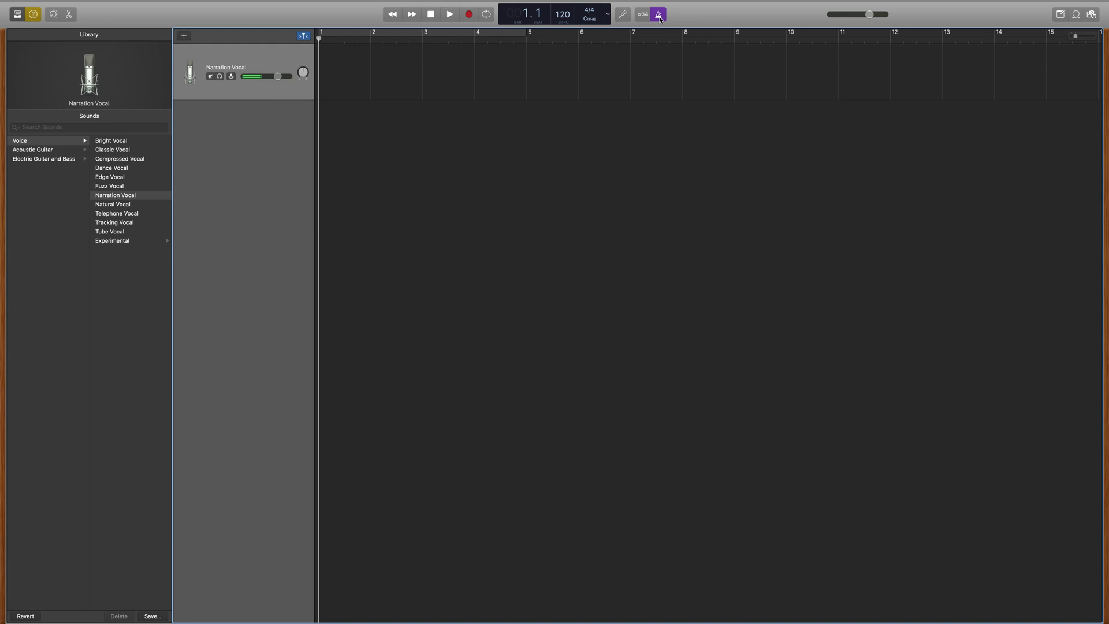
{"action": "left_click", "coordinate": [470, 15]}
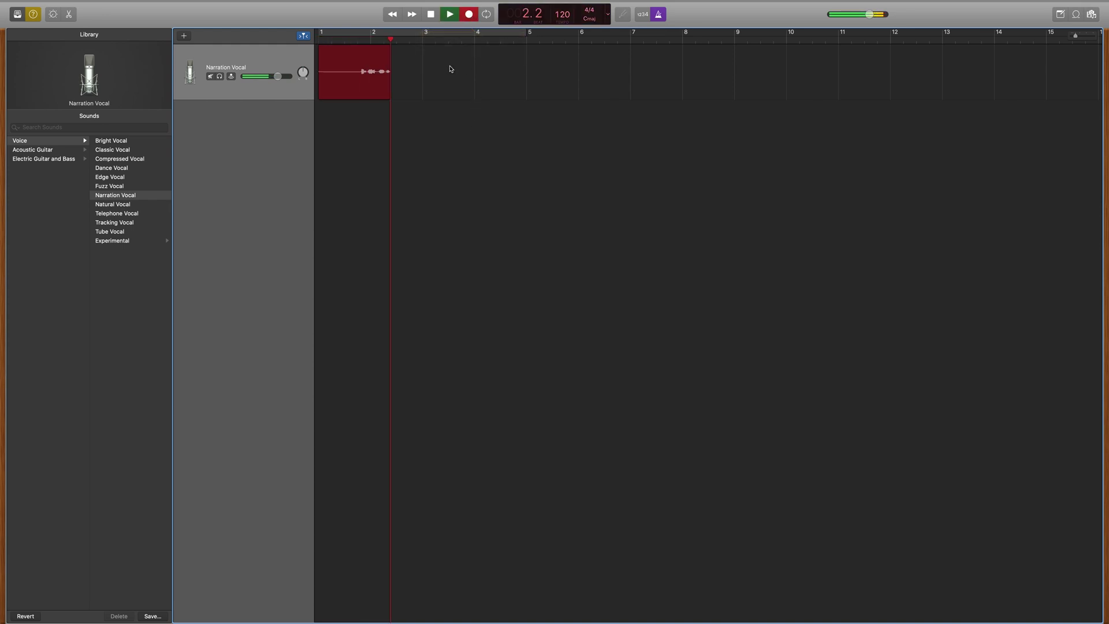
{"action": "left_click", "coordinate": [431, 15]}
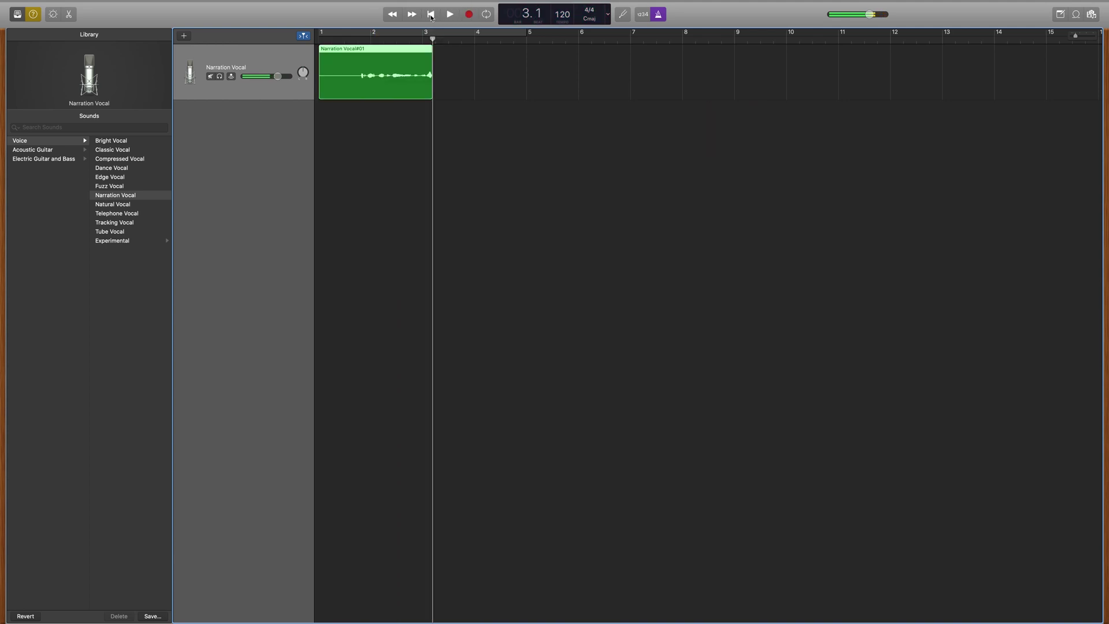
{"action": "mouse_move", "coordinate": [401, 95]}
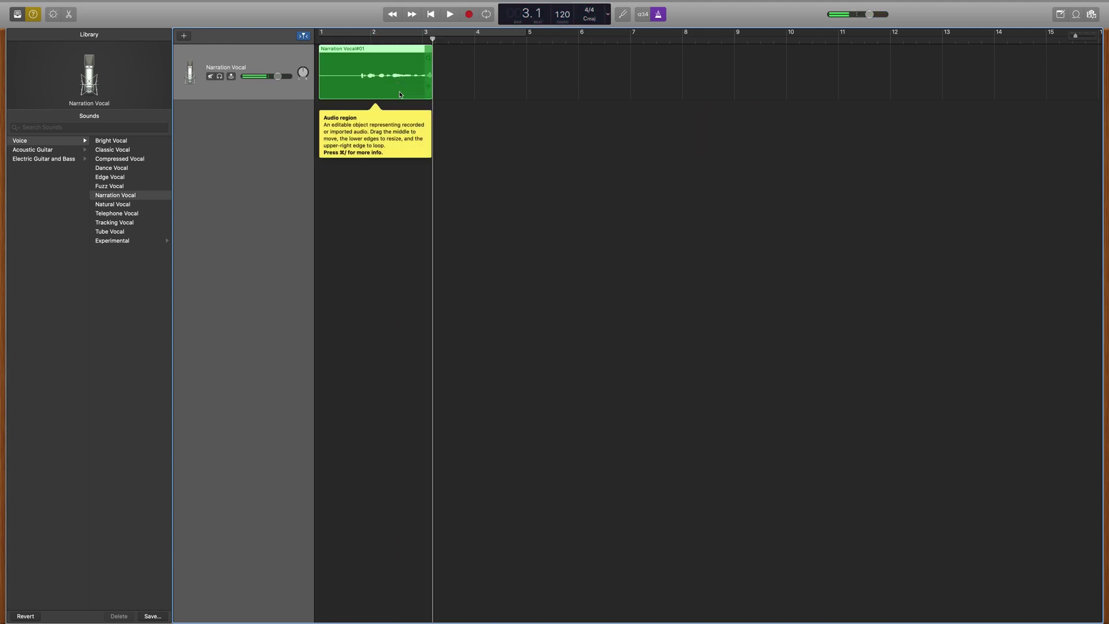
{"action": "key", "text": "Delete"}
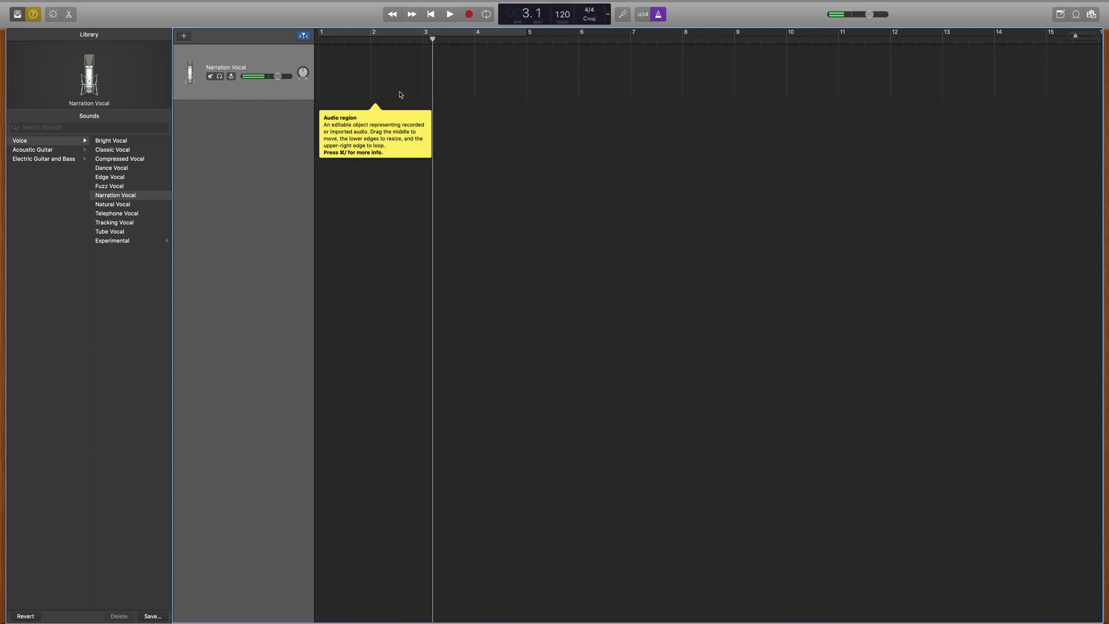
Turn the metronome off, cycle-record three takes over bars 1–5, then delete the take folder
{"action": "left_click", "coordinate": [659, 14]}
{"action": "mouse_move", "coordinate": [487, 16]}
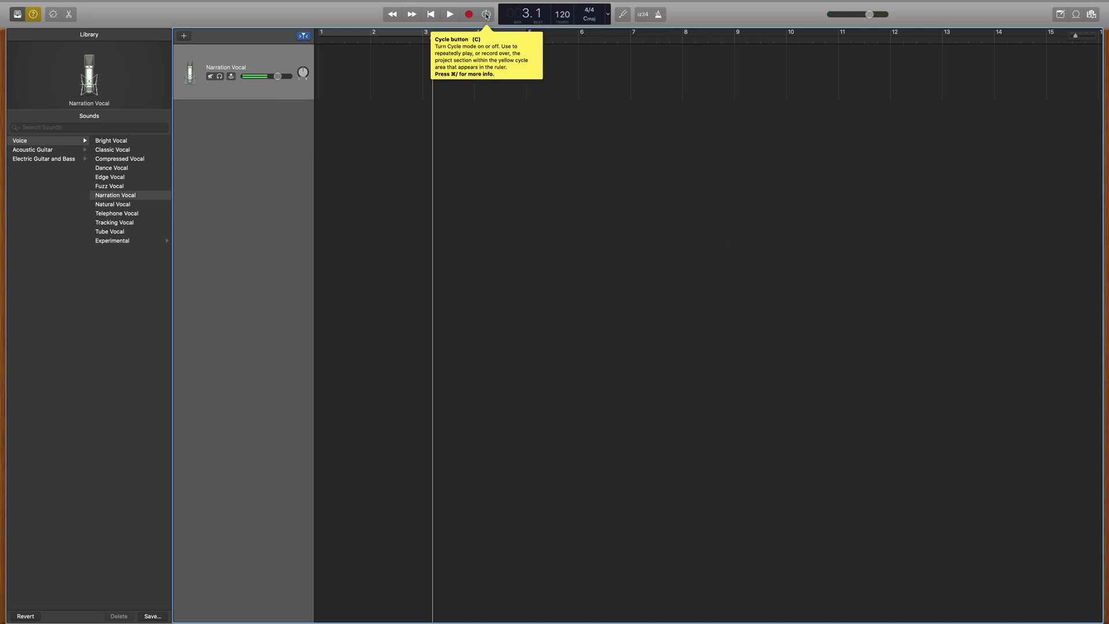
{"action": "left_click", "coordinate": [487, 15]}
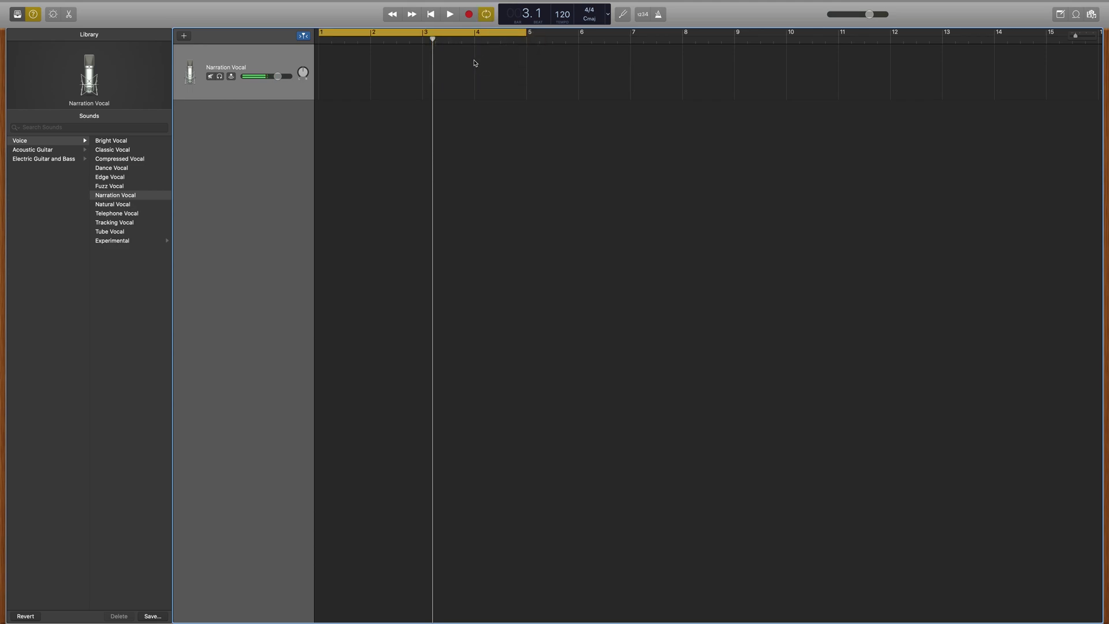
{"action": "left_click", "coordinate": [468, 14]}
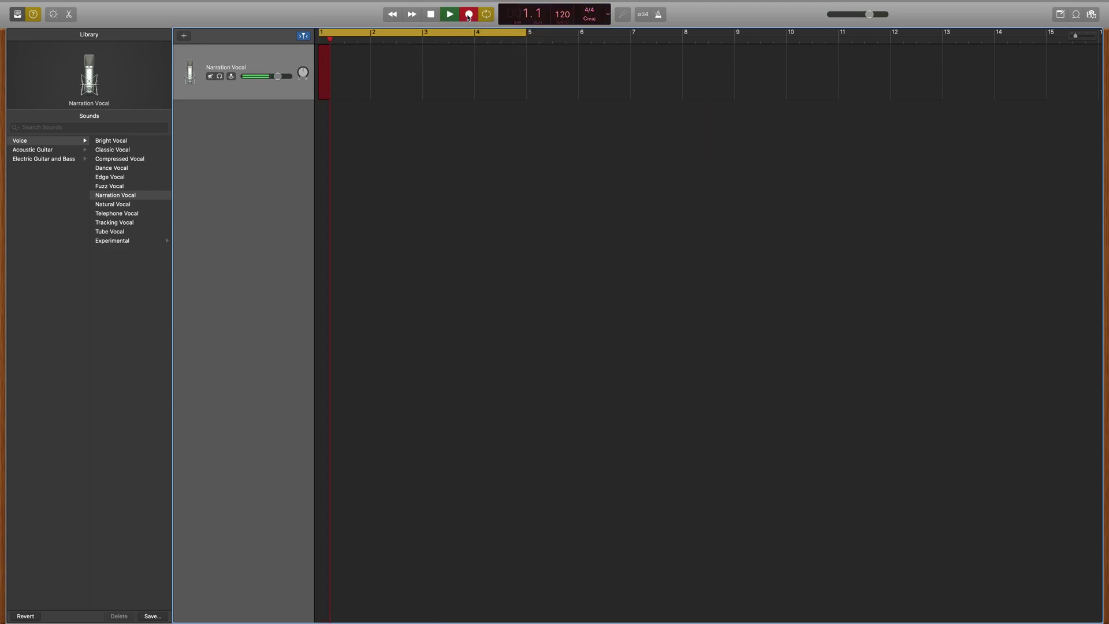
{"action": "left_click", "coordinate": [431, 14]}
{"action": "left_click", "coordinate": [469, 14]}
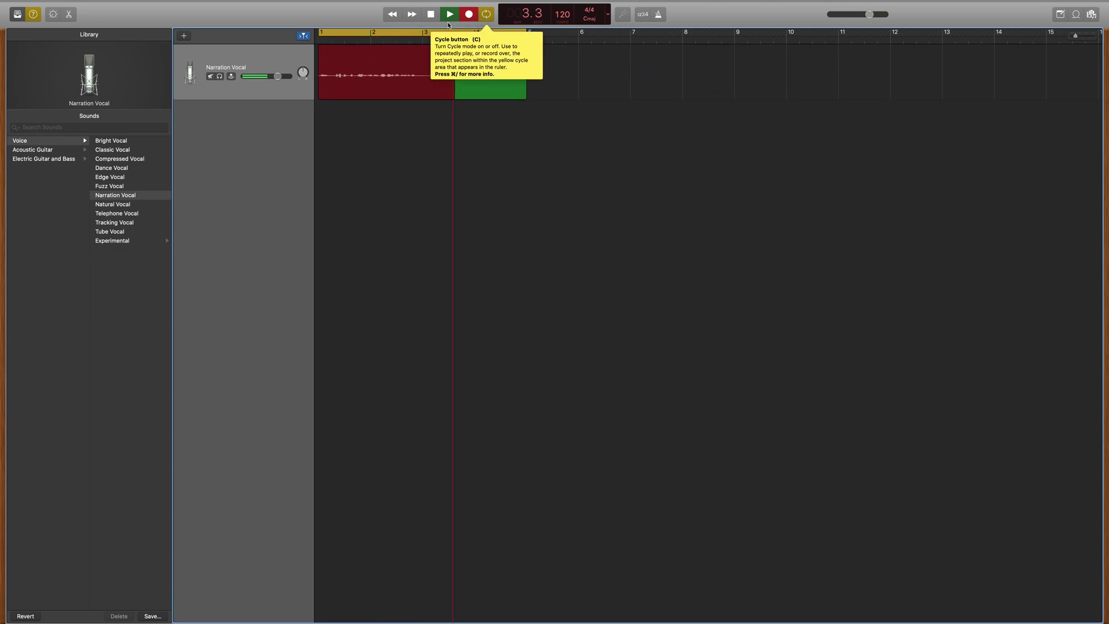
{"action": "left_click", "coordinate": [431, 15]}
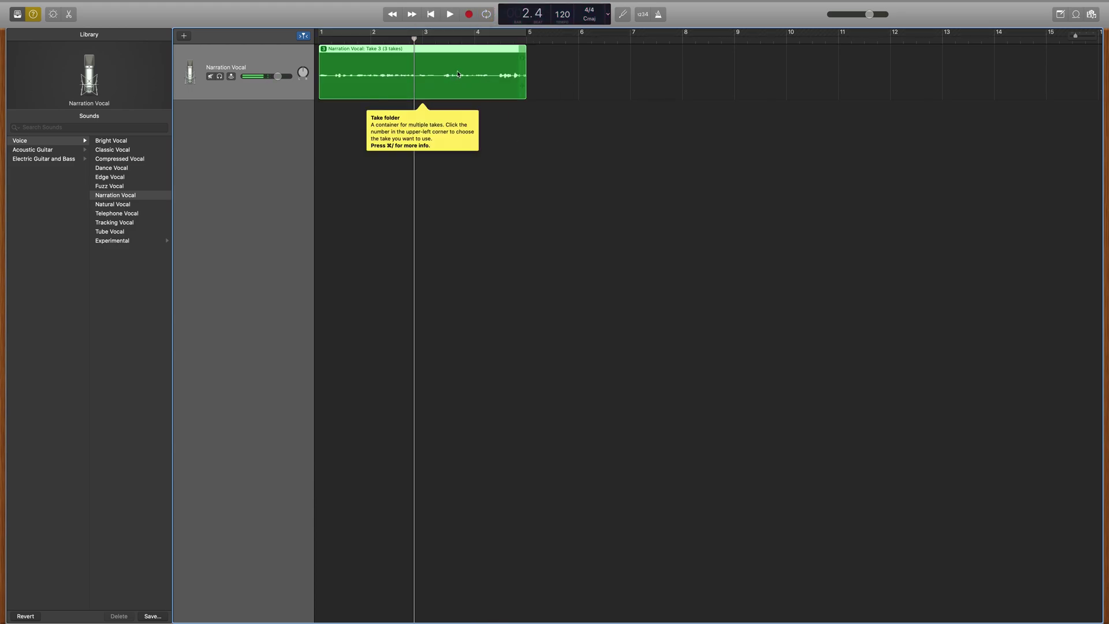
{"action": "key", "text": "Delete"}
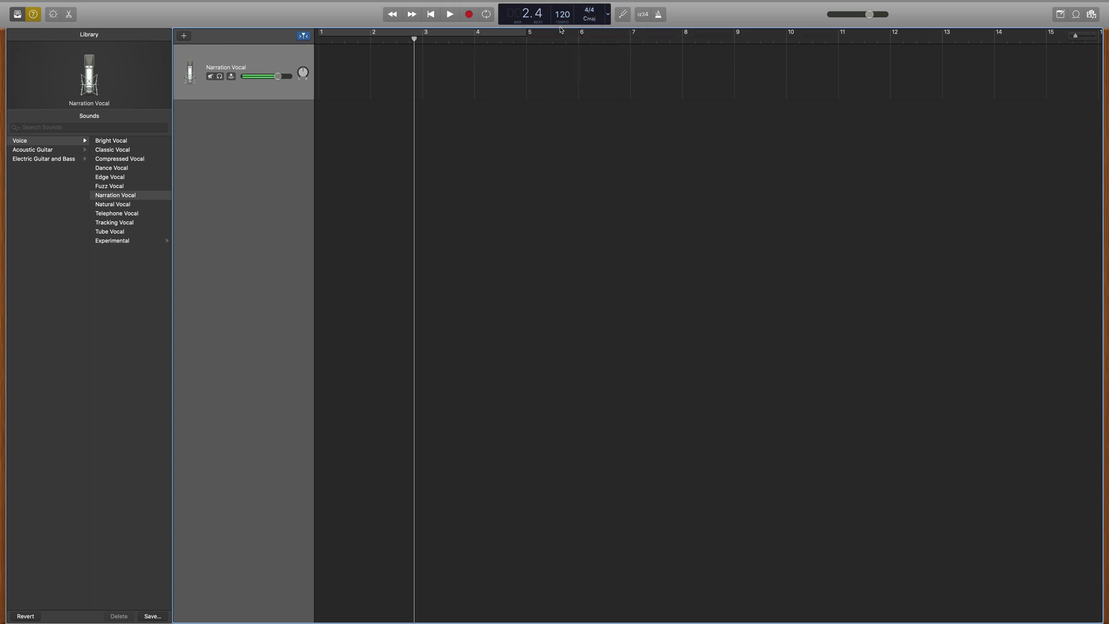
Switch the counter display mode to Time and return the playhead to 00:00.000
{"action": "left_click", "coordinate": [608, 17]}
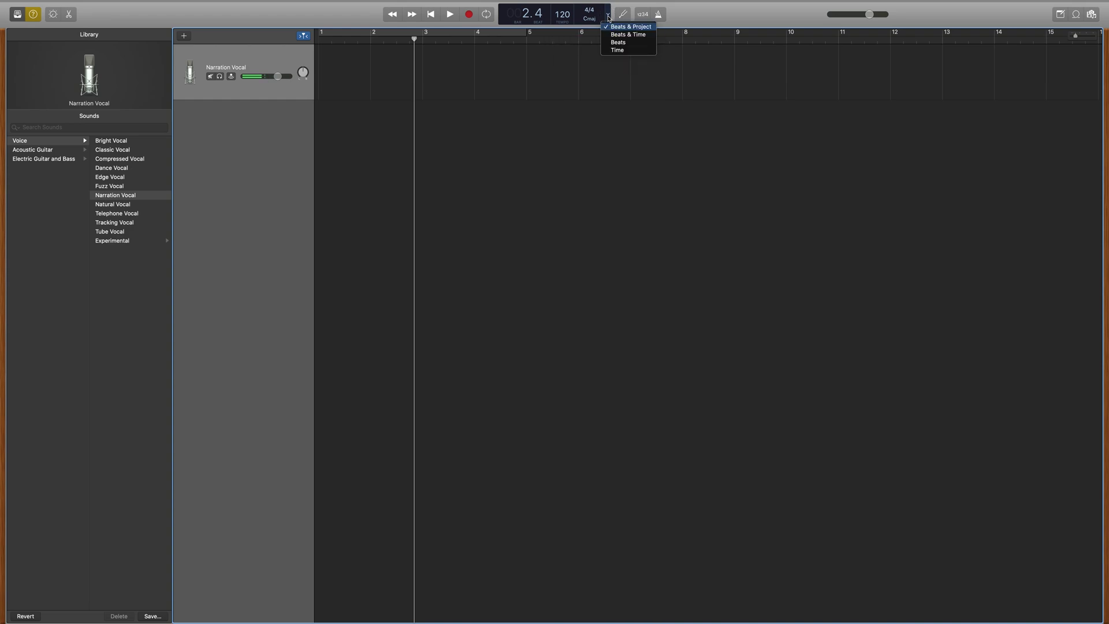
{"action": "left_click", "coordinate": [618, 50]}
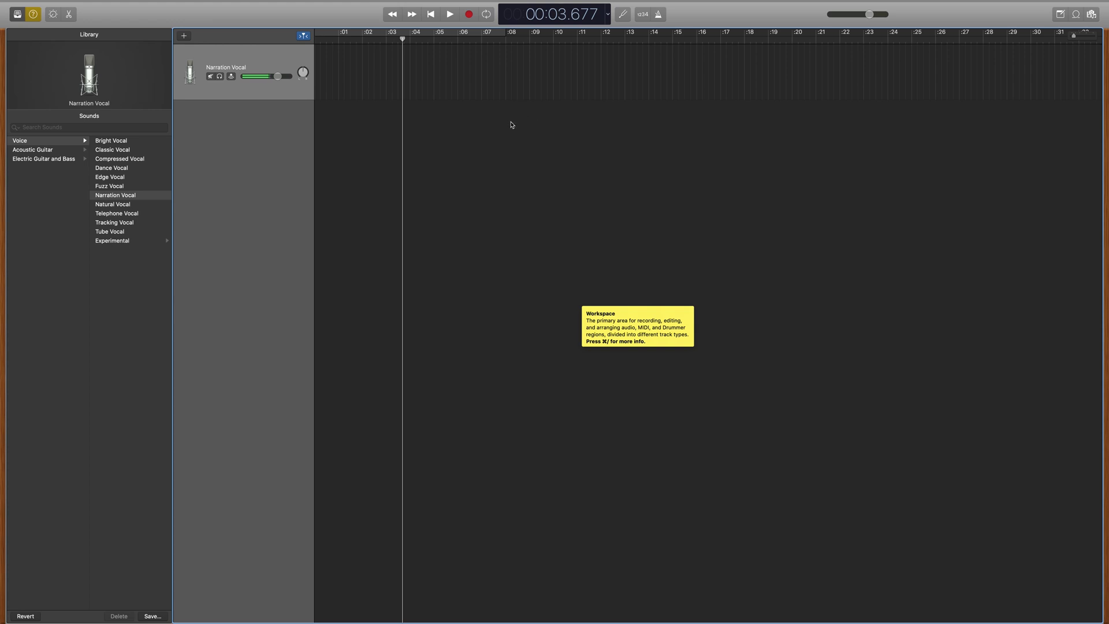
{"action": "left_click", "coordinate": [431, 14]}
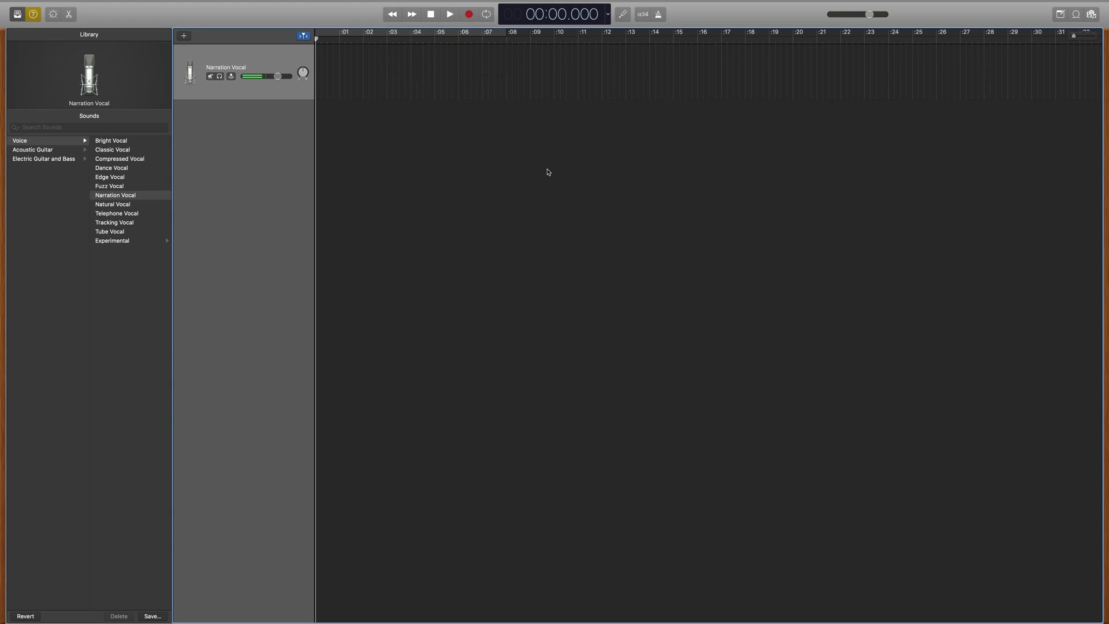
{"action": "scroll", "coordinate": [472, 65], "scroll_direction": "left", "scroll_amount": 1}
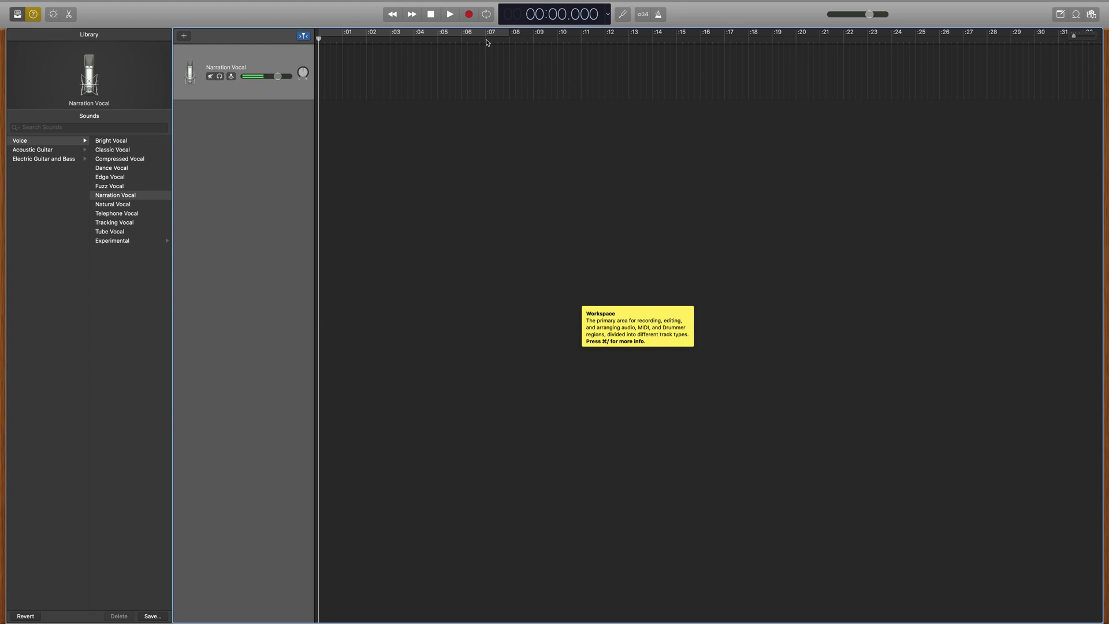
Record about 69 seconds of narration, raising the track volume to +4.6 dB, then return to the start
{"action": "left_click", "coordinate": [469, 15]}
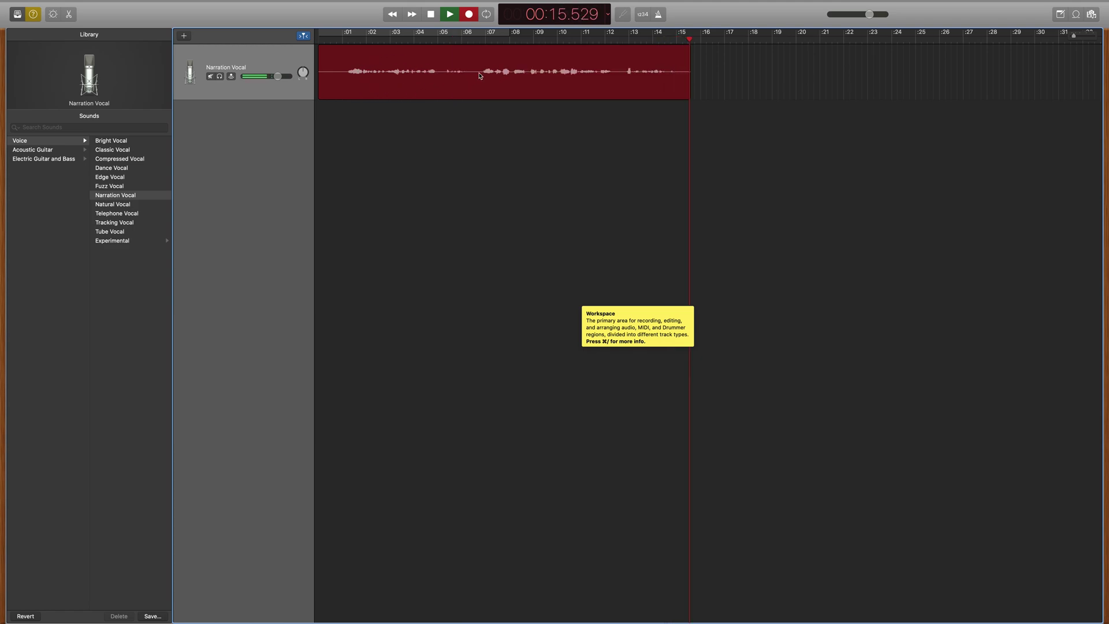
{"action": "key", "text": "space"}
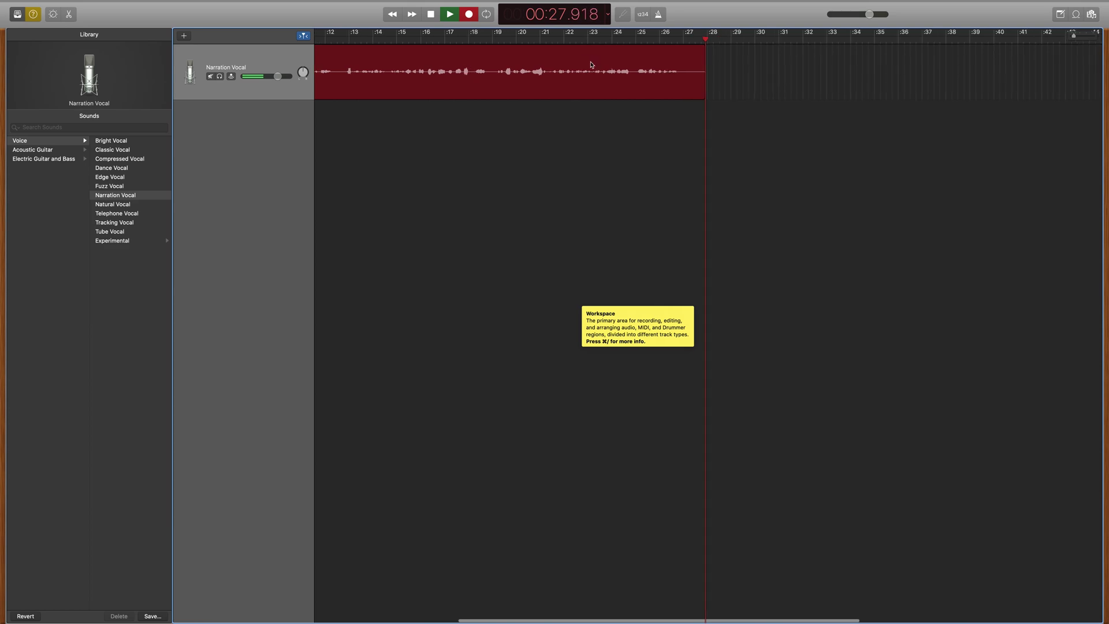
{"action": "left_click", "coordinate": [278, 76]}
{"action": "left_click_drag", "start_coordinate": [278, 77], "coordinate": [295, 76]}
{"action": "mouse_move", "coordinate": [258, 75]}
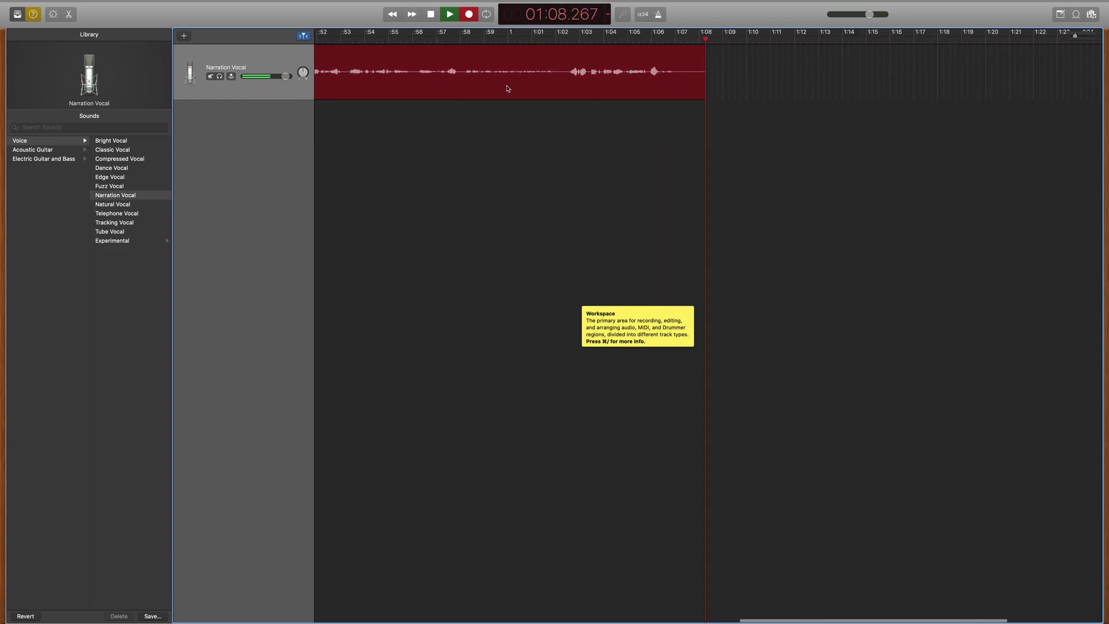
{"action": "left_click", "coordinate": [431, 14]}
{"action": "left_click", "coordinate": [430, 14]}
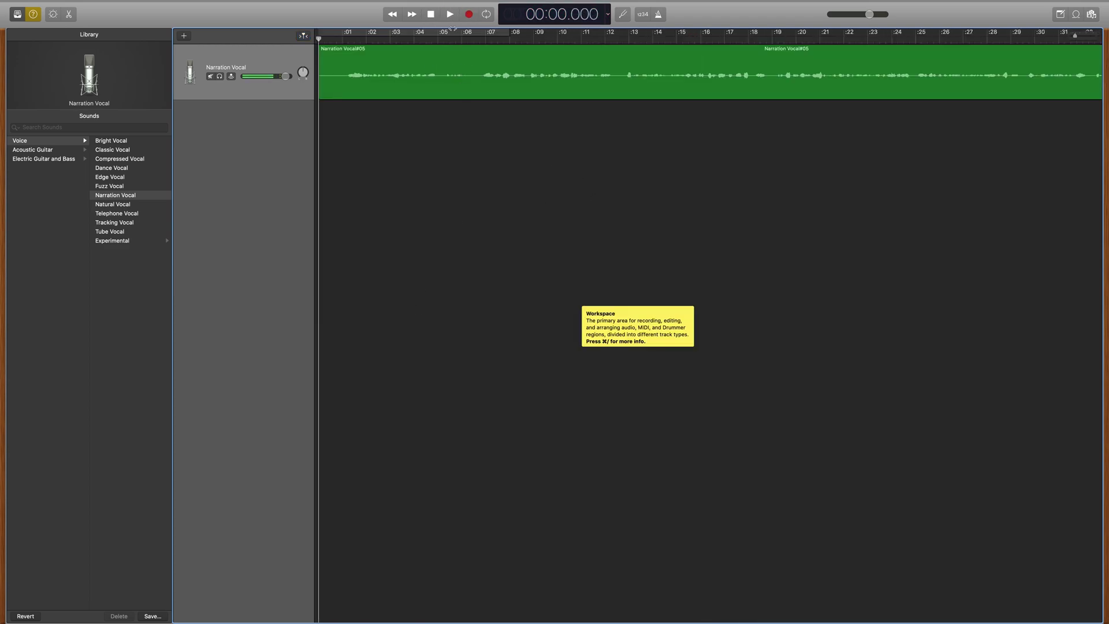
Play back the narration take, stopping partway and resuming from about 12 seconds
{"action": "left_click", "coordinate": [450, 14]}
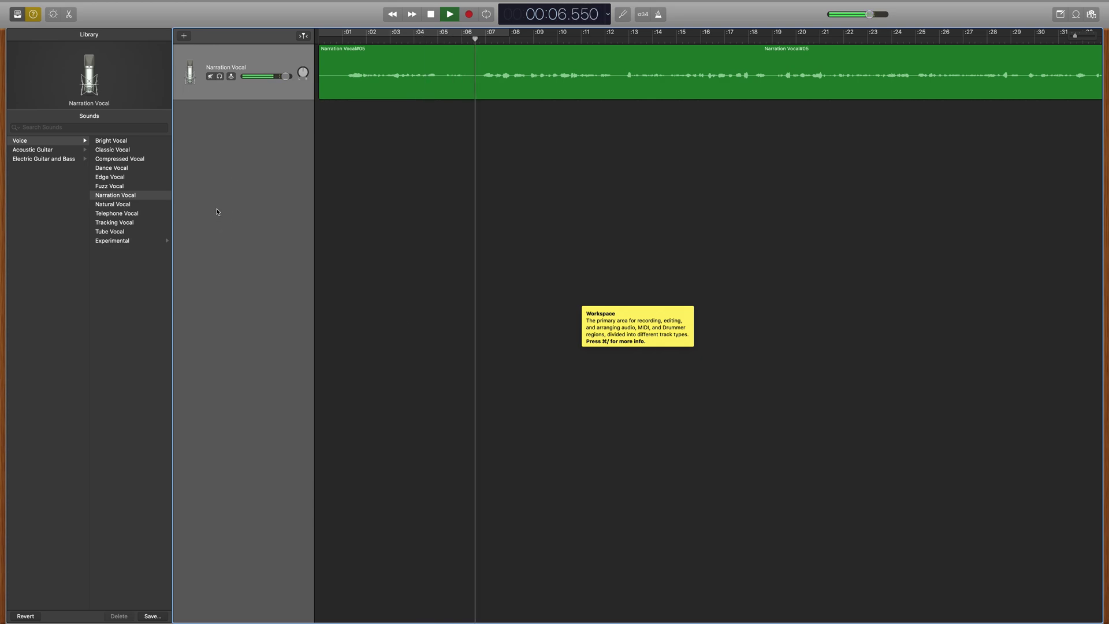
{"action": "key", "text": "space"}
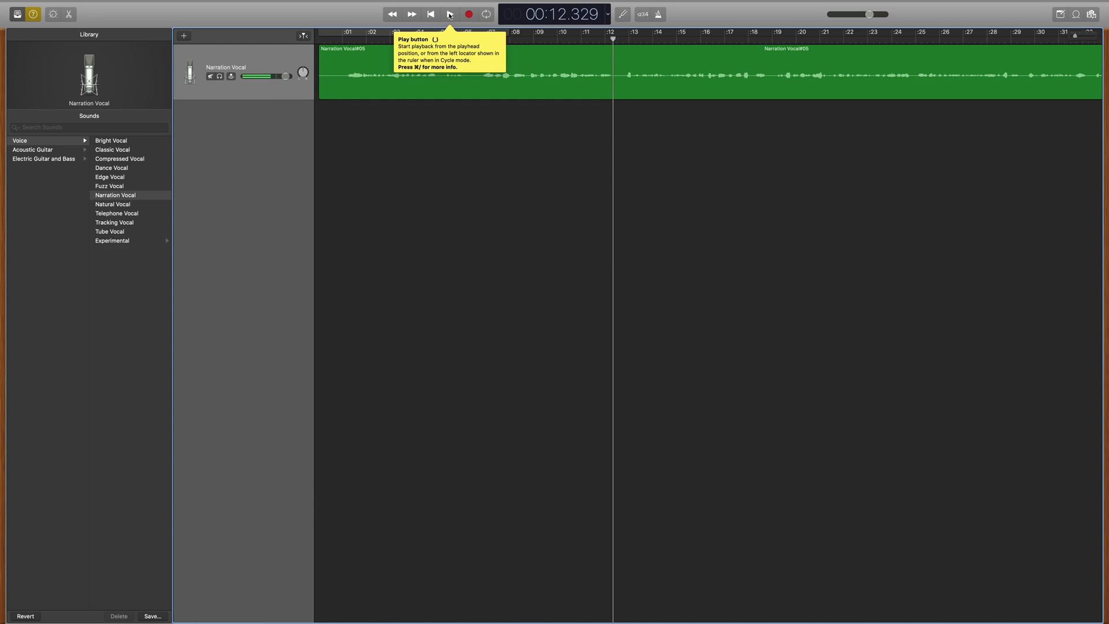
{"action": "left_click", "coordinate": [450, 15]}
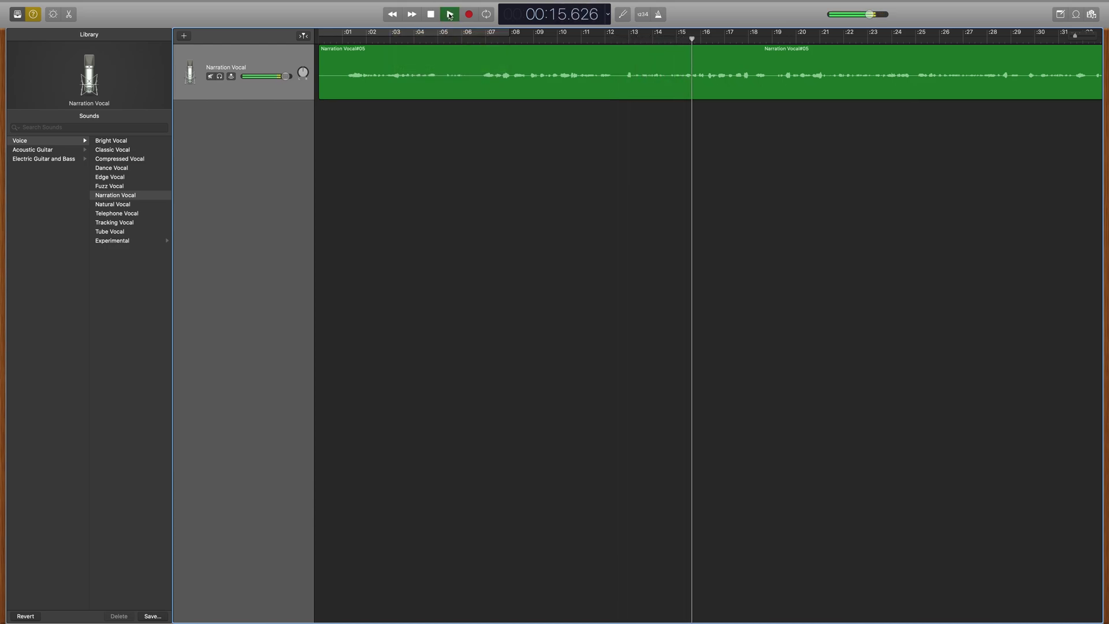
{"action": "key", "text": "space"}
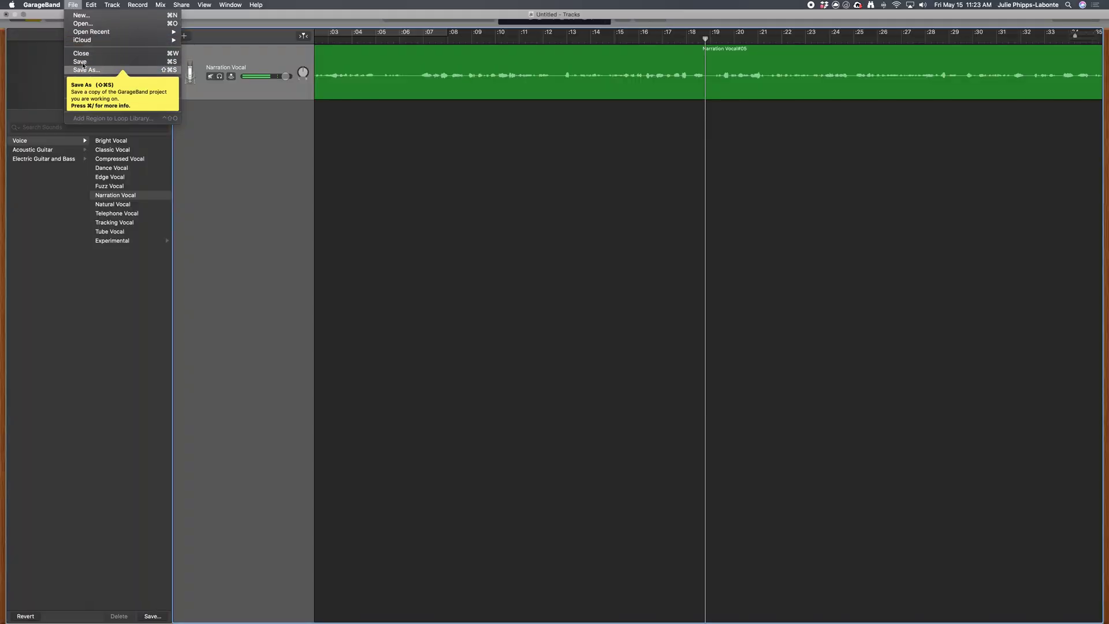
Save the project under the new name 'Test Project May'
{"action": "key", "text": "Escape"}
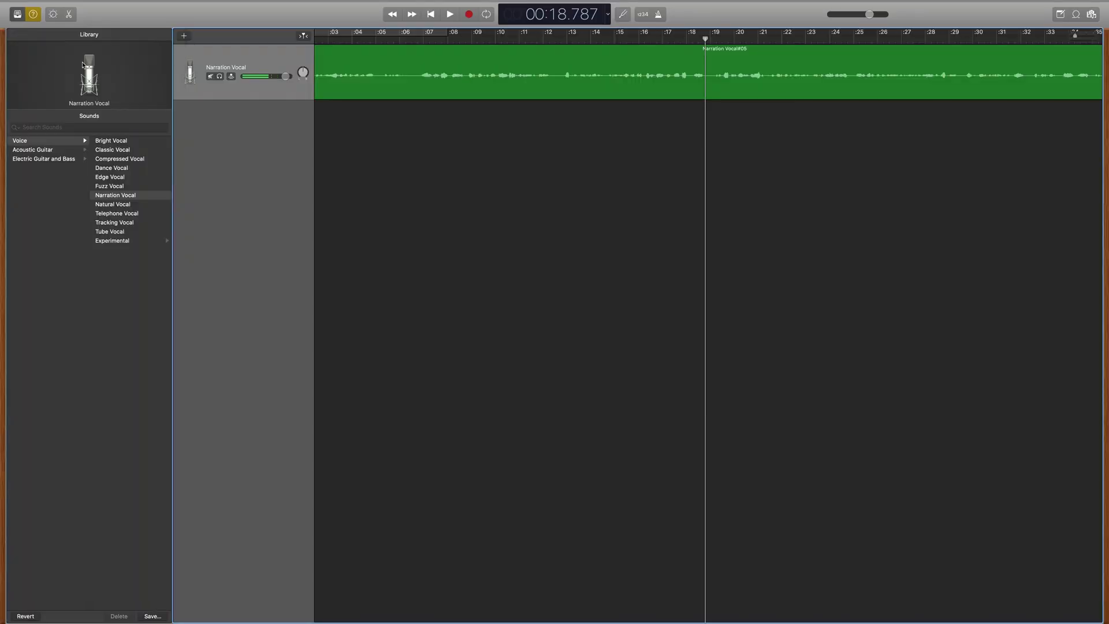
{"action": "key", "text": "super+s"}
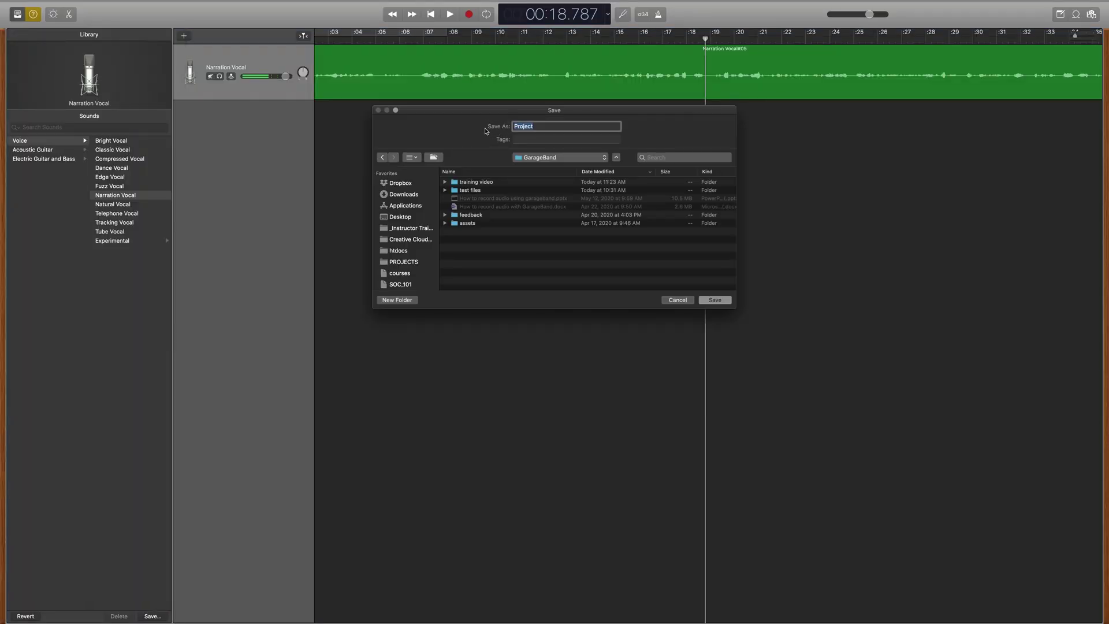
{"action": "type", "text": "Test Project May"}
{"action": "left_click", "coordinate": [716, 301]}
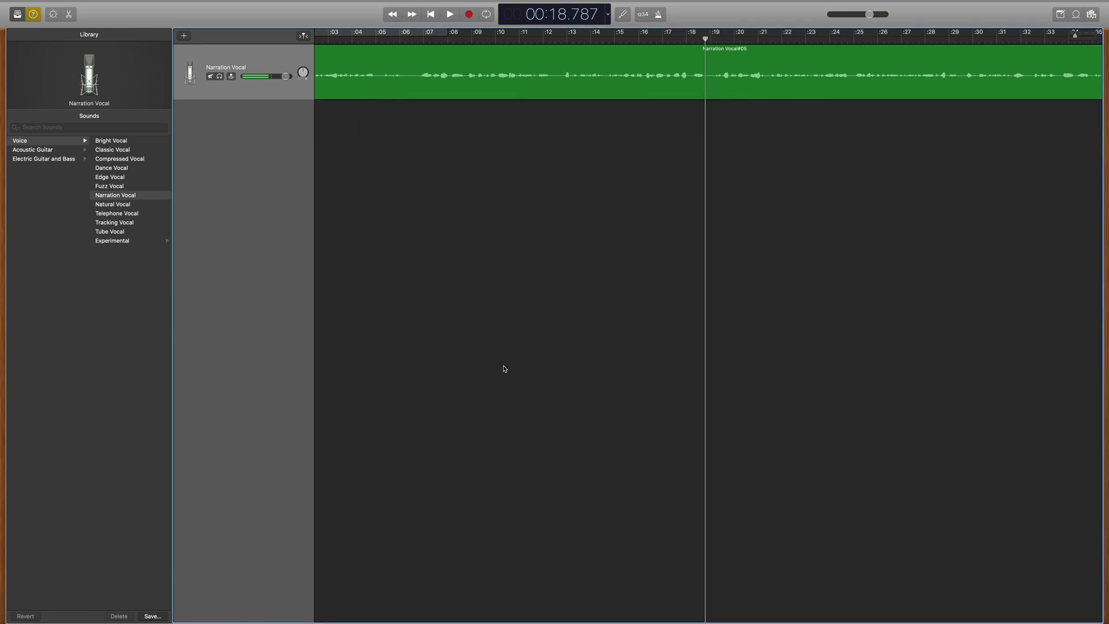
{"action": "mouse_move", "coordinate": [191, 3]}
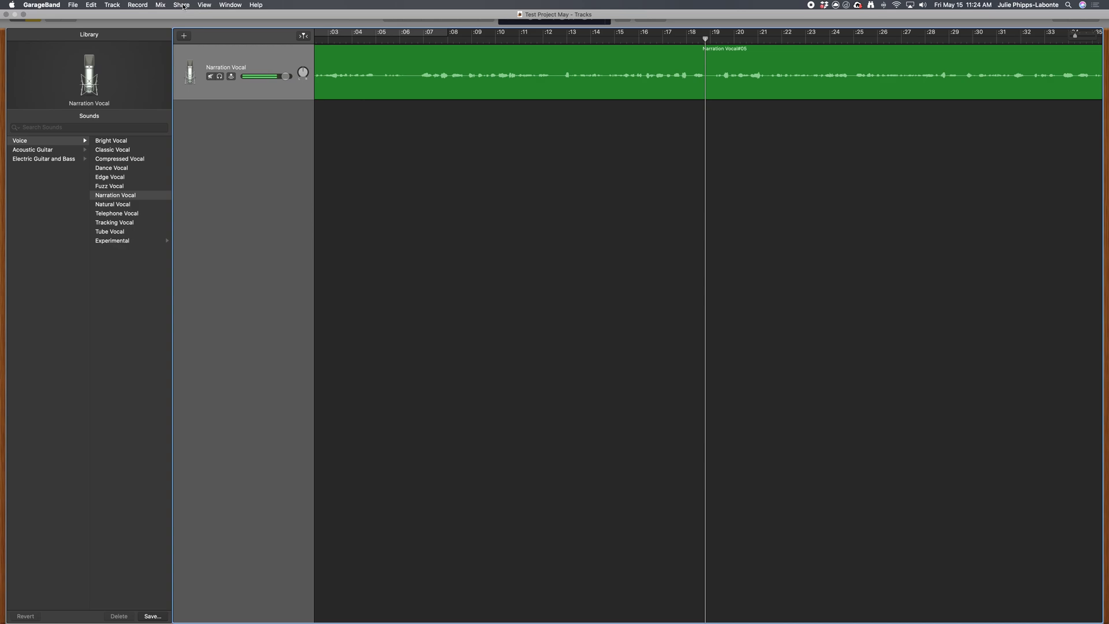
Begin exporting the song to disk as test-project-may and open the export quality options
{"action": "left_click", "coordinate": [181, 4]}
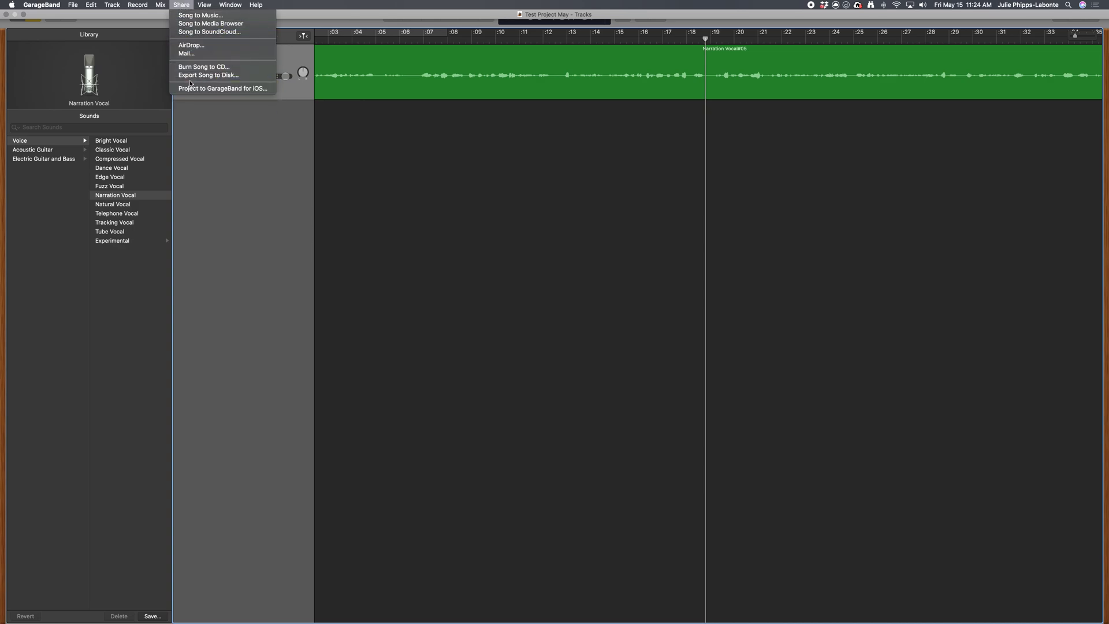
{"action": "left_click", "coordinate": [192, 75]}
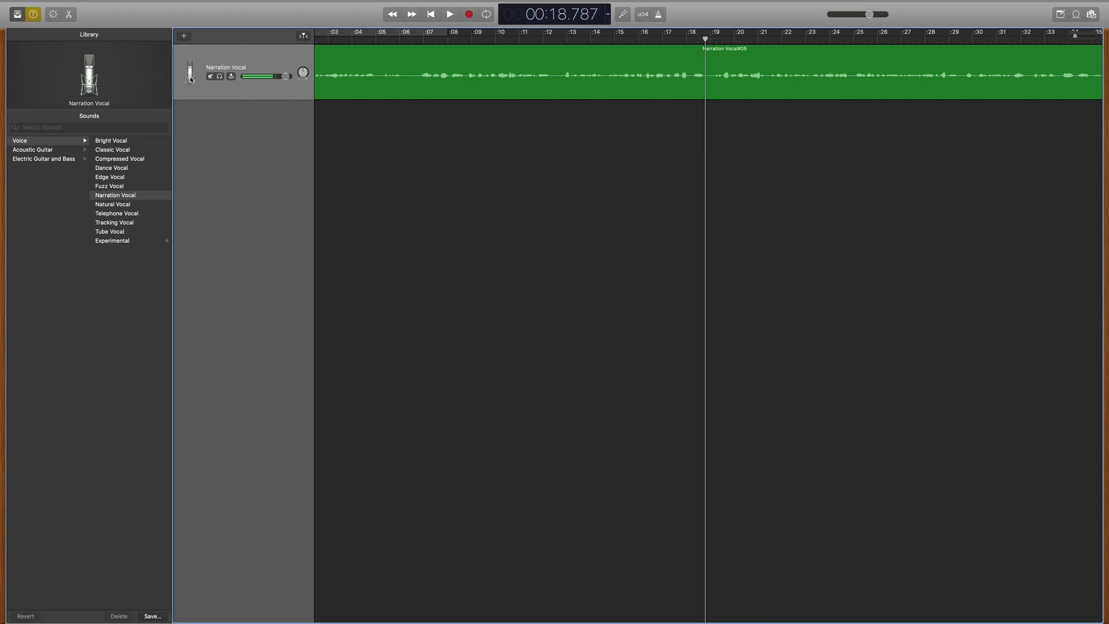
{"action": "key", "text": "BackSpace"}
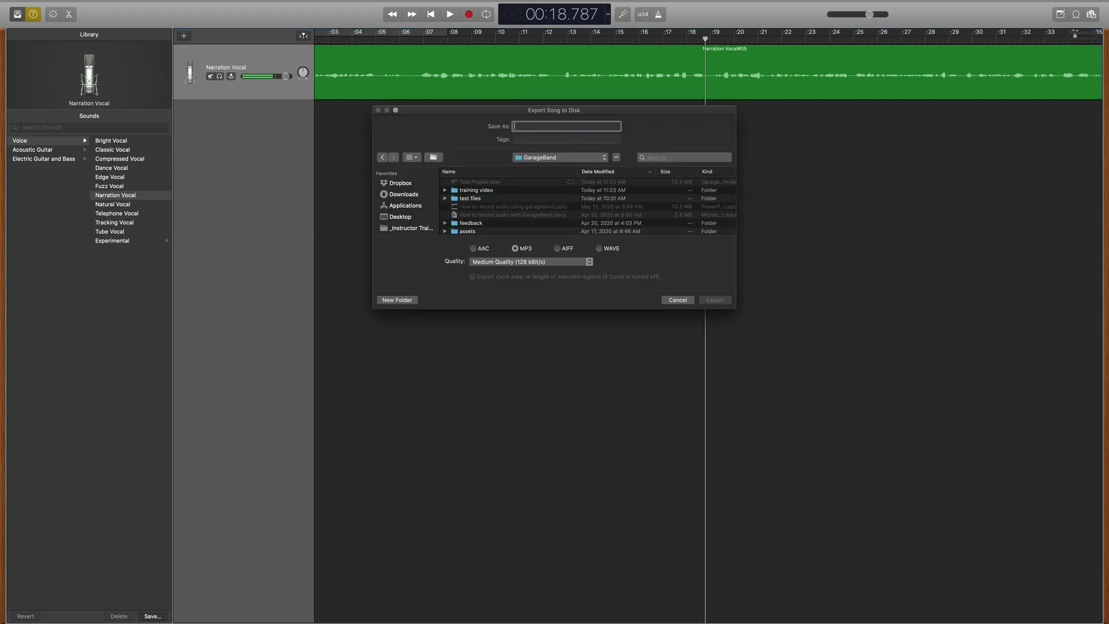
{"action": "type", "text": "test-prog"}
{"action": "type", "text": "ect-may"}
{"action": "left_click", "coordinate": [590, 263]}
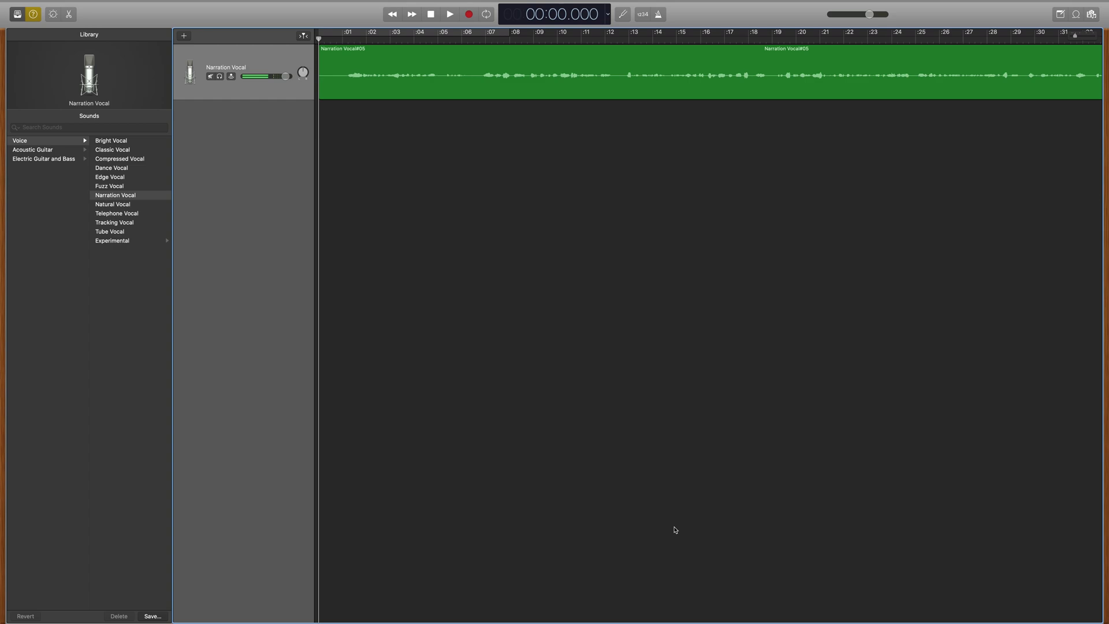
Open the media/audio folder in the sandbox course's Manage Files, showing its five MP3 files
{"action": "mouse_move", "coordinate": [672, 487]}
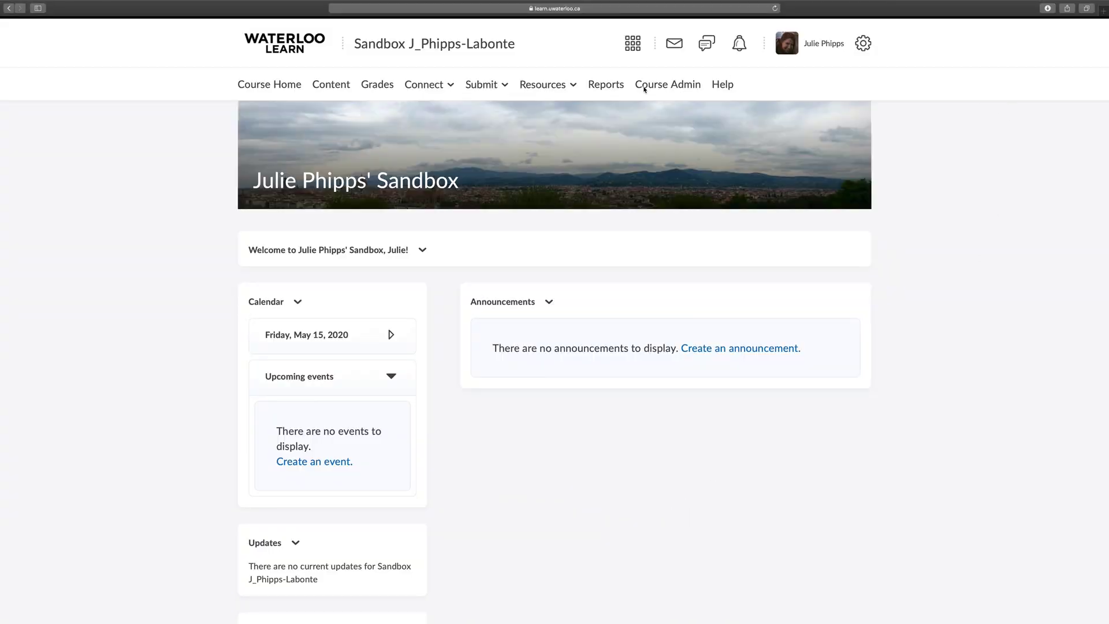
{"action": "left_click", "coordinate": [667, 85]}
{"action": "left_click", "coordinate": [459, 365]}
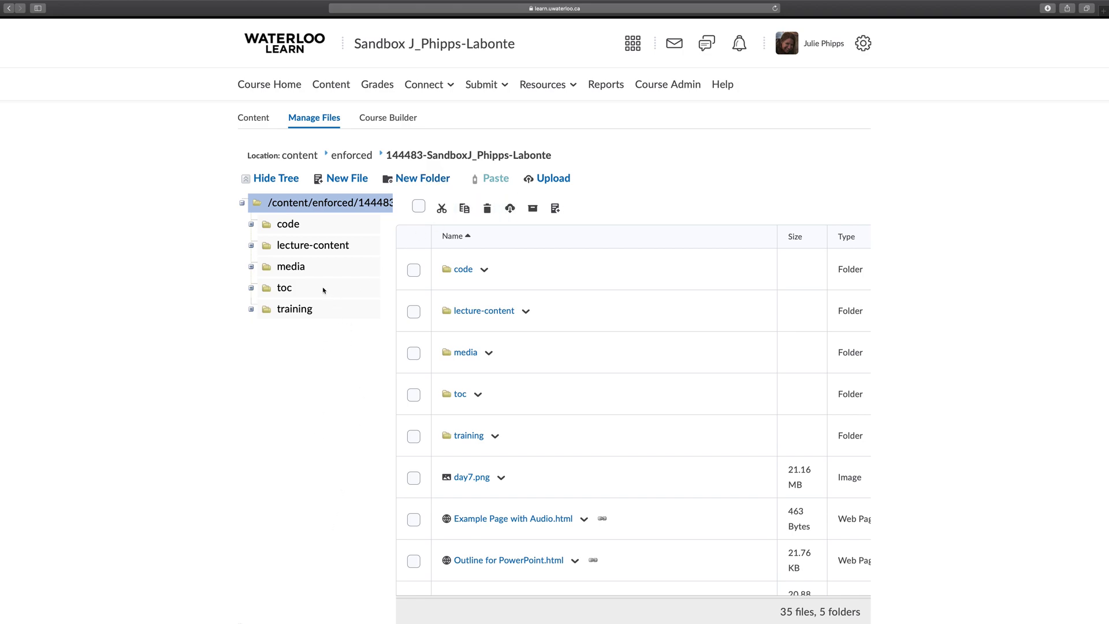
{"action": "left_click", "coordinate": [294, 268]}
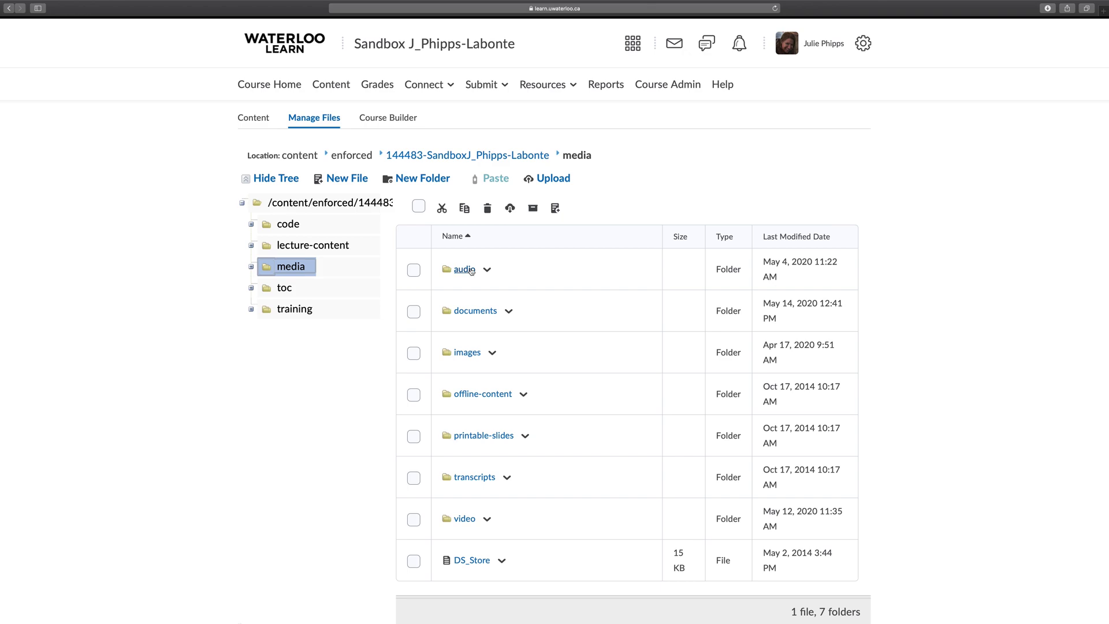
{"action": "left_click", "coordinate": [465, 270]}
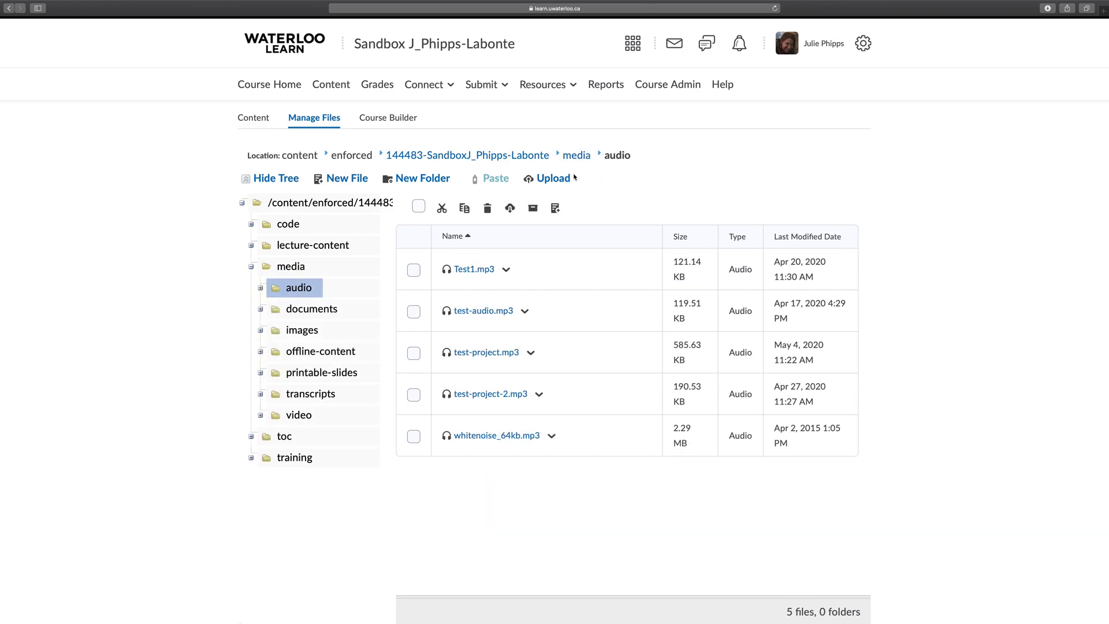
Upload test-project-may.mp3 into media/audio and return to the course Content area
{"action": "left_click", "coordinate": [554, 178]}
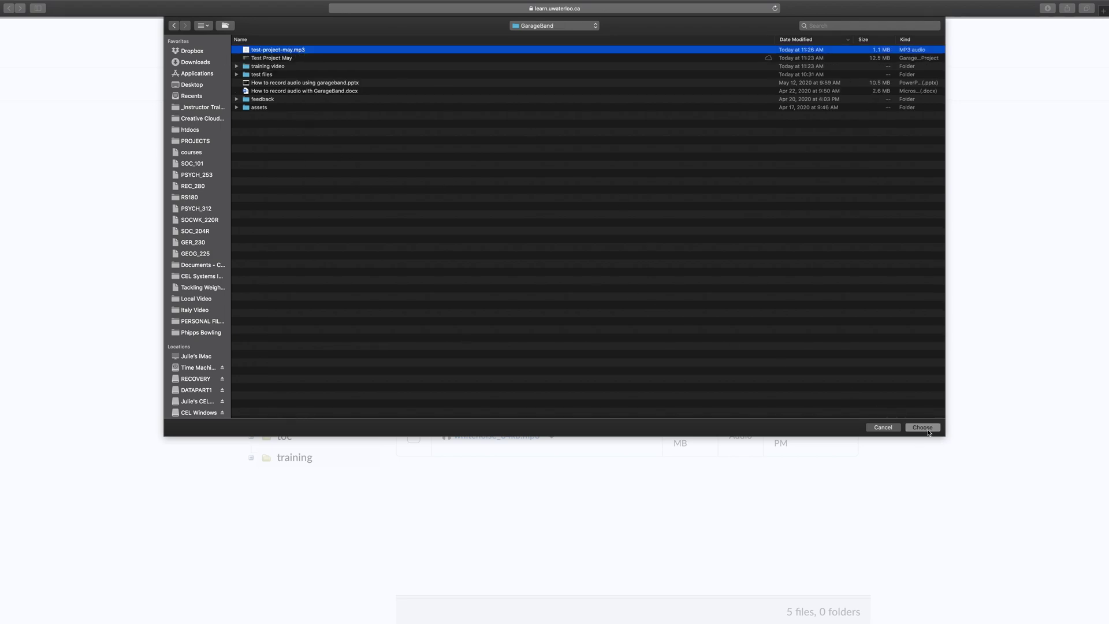
{"action": "left_click", "coordinate": [923, 428]}
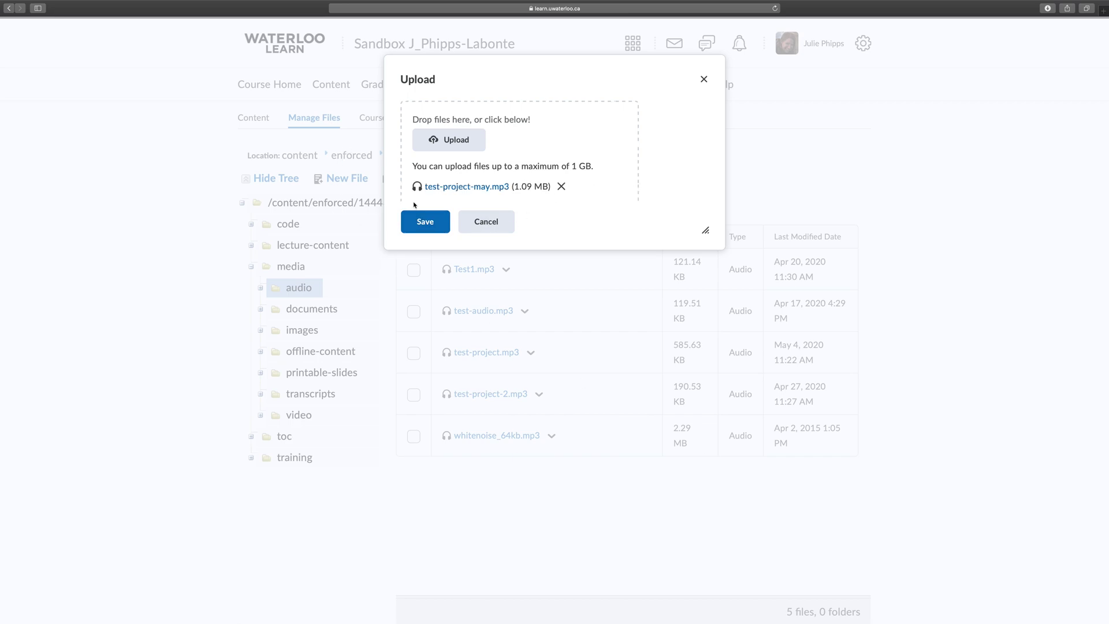
{"action": "left_click", "coordinate": [421, 224]}
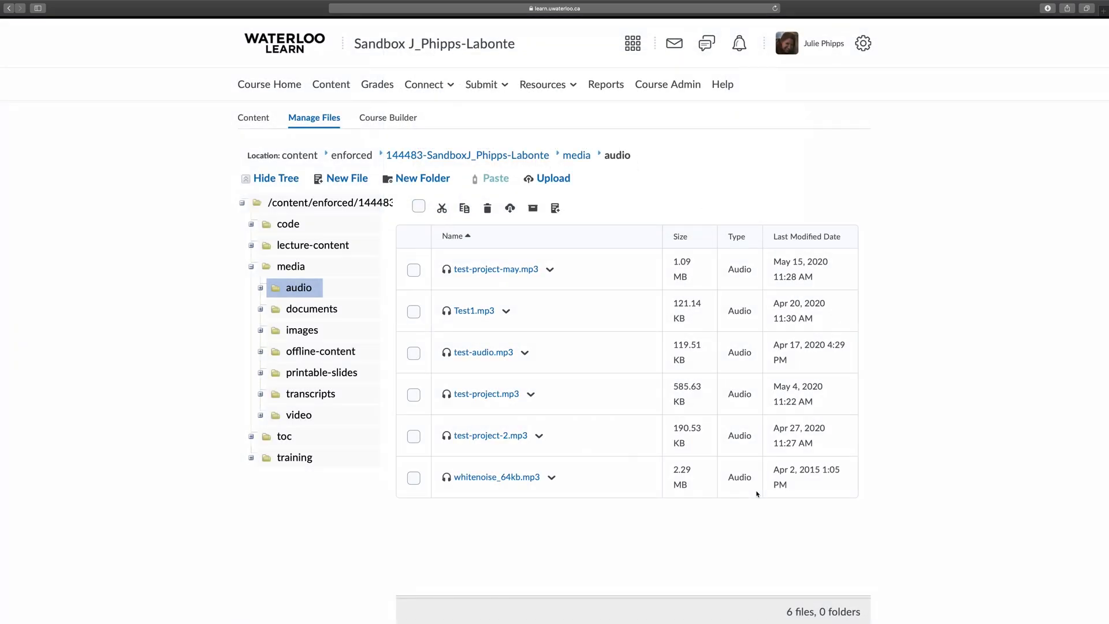
{"action": "left_click", "coordinate": [330, 86]}
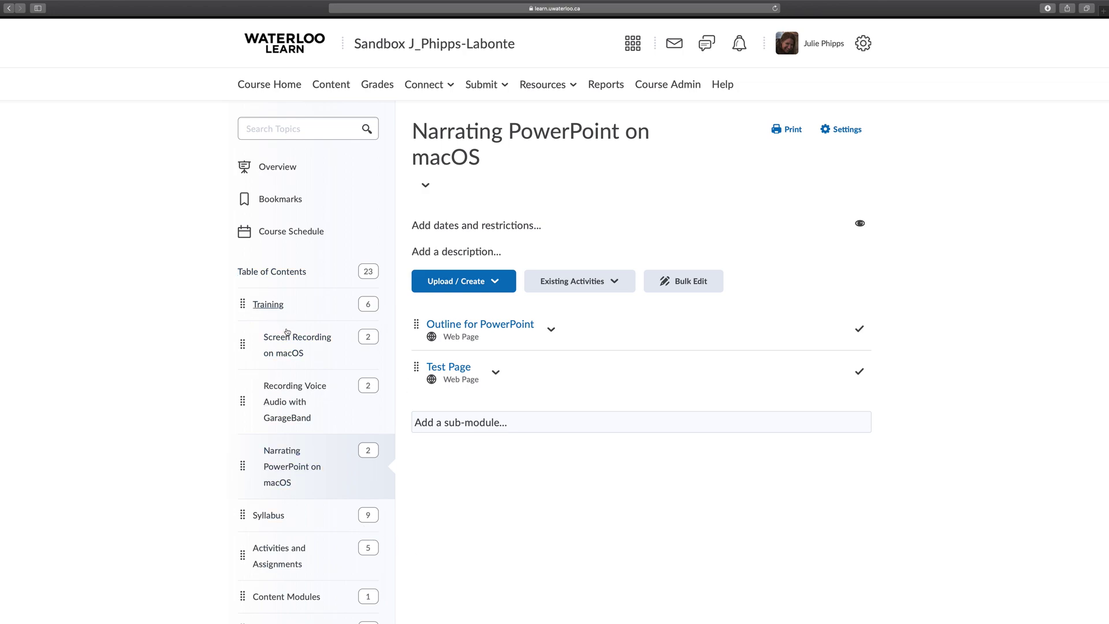
Open Example Page with Audio from the Recording Voice Audio with GarageBand module in HTML editing
{"action": "left_click", "coordinate": [300, 399]}
{"action": "left_click", "coordinate": [493, 367]}
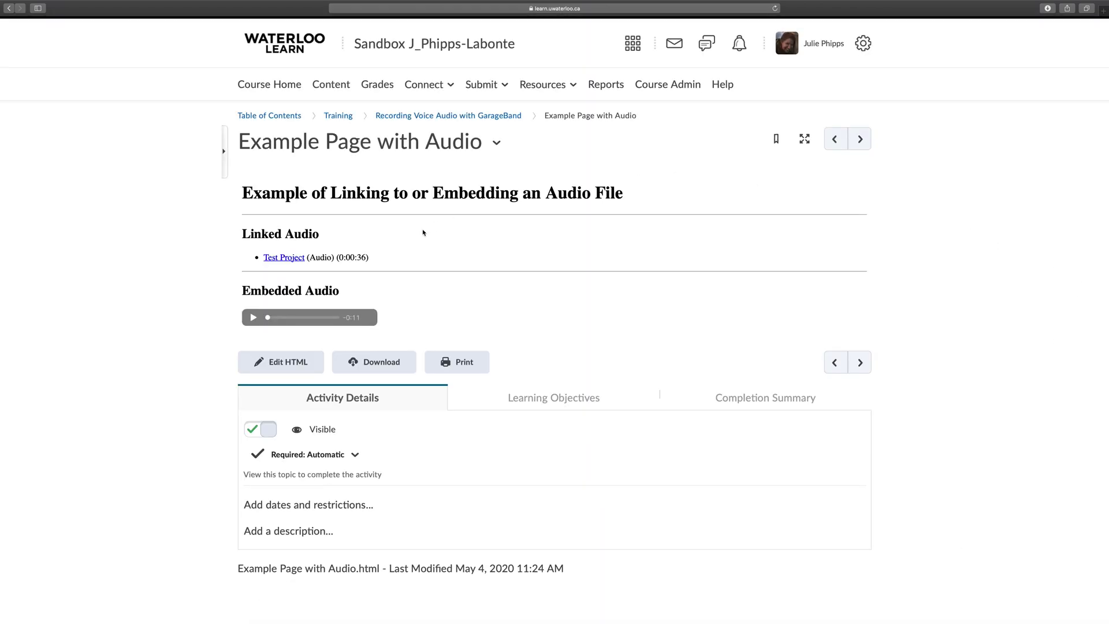
{"action": "left_click", "coordinate": [295, 363]}
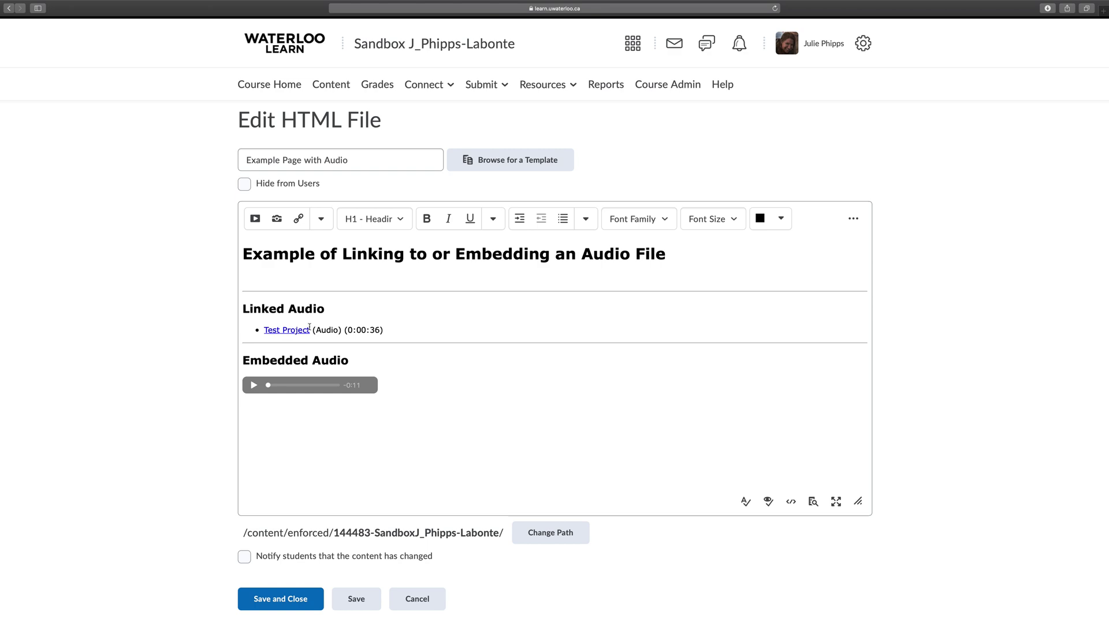
Replace the old Test Project link with a 'Test Project May' quicklink to media/audio/test-project-may.mp3
{"action": "left_click_drag", "start_coordinate": [313, 330], "coordinate": [266, 330]}
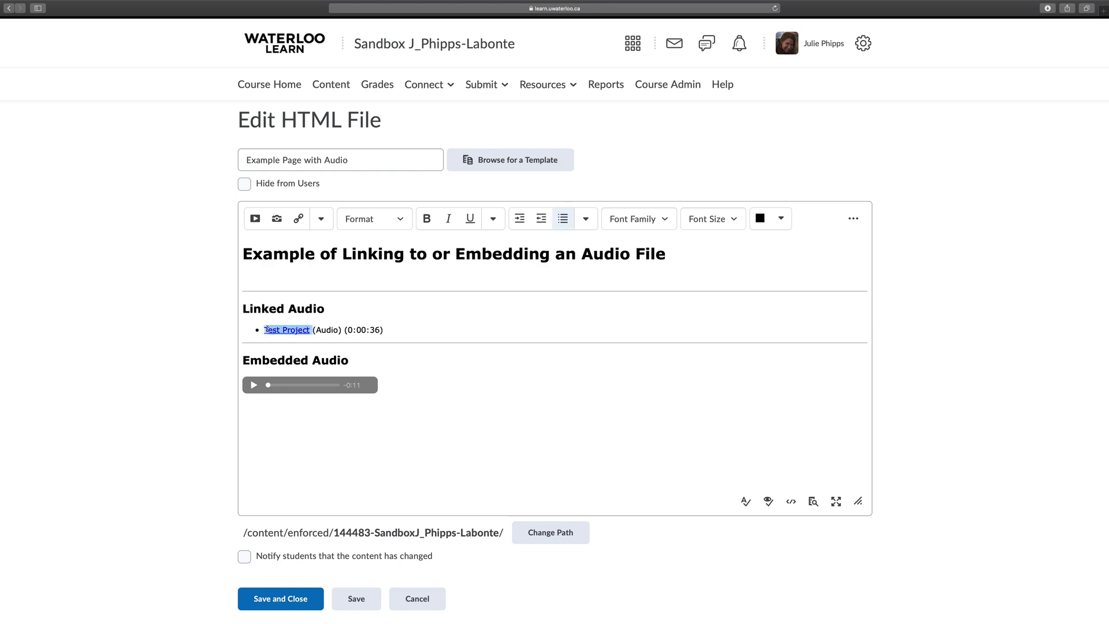
{"action": "key", "text": "BackSpace"}
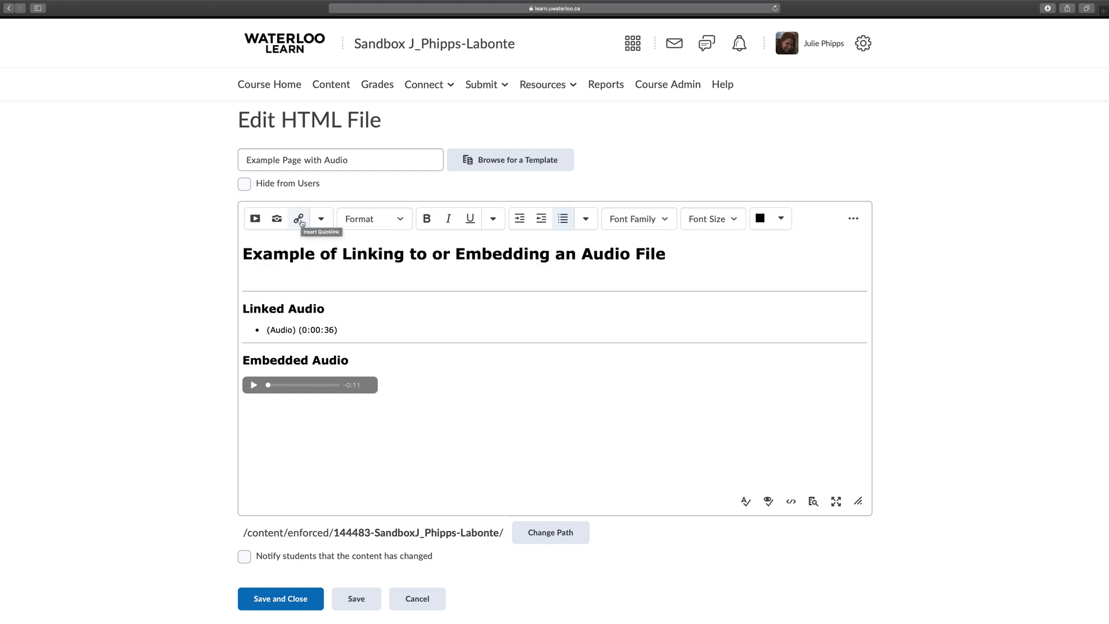
{"action": "left_click", "coordinate": [299, 218]}
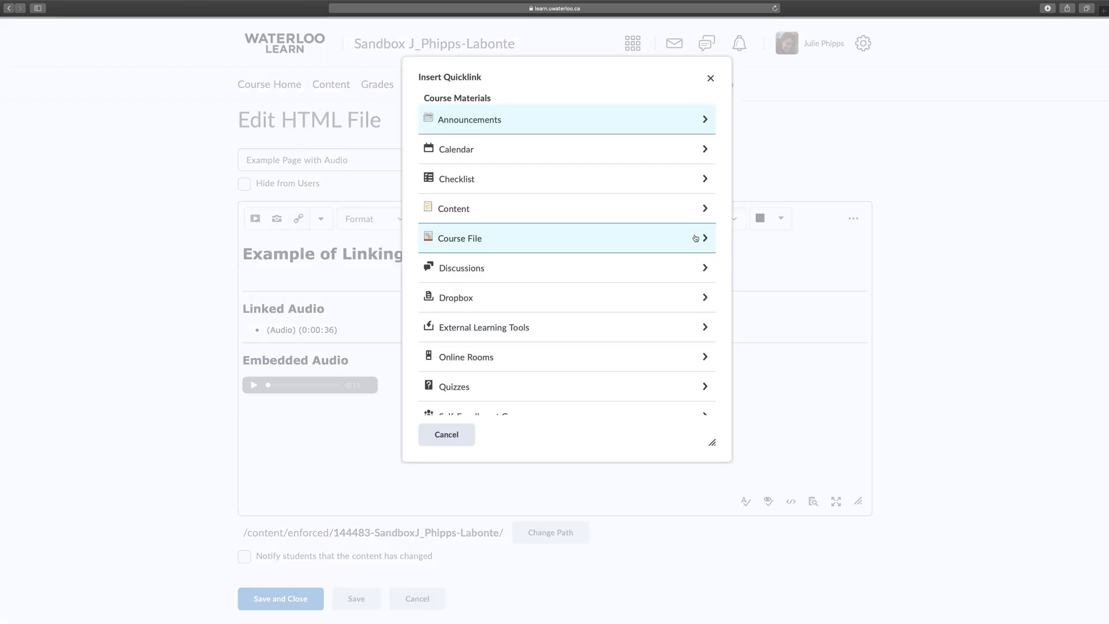
{"action": "left_click", "coordinate": [703, 238]}
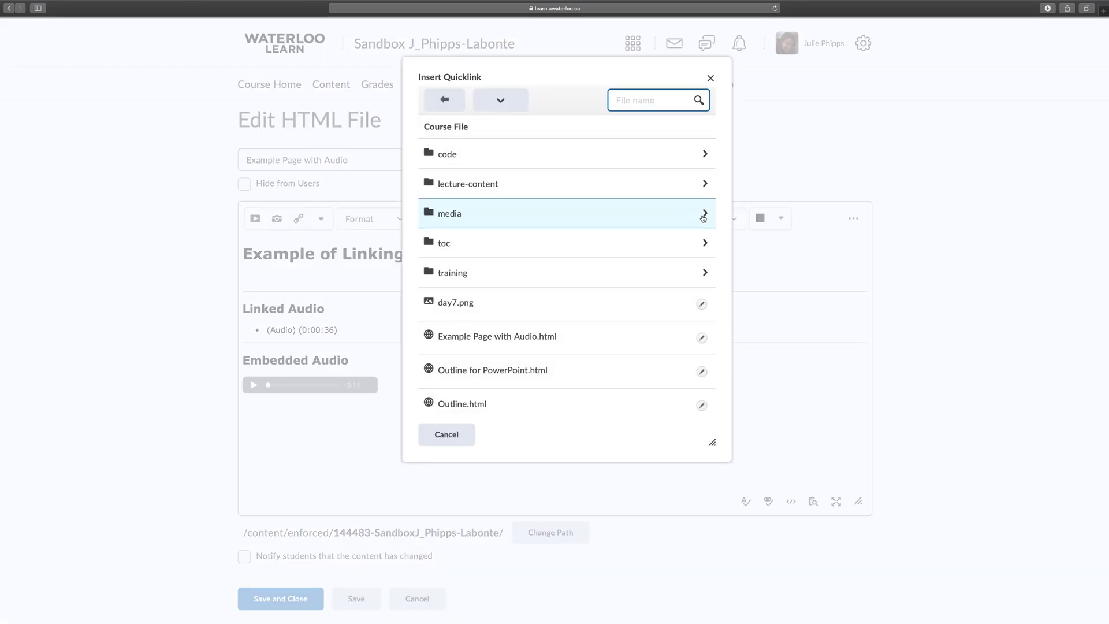
{"action": "left_click", "coordinate": [701, 213]}
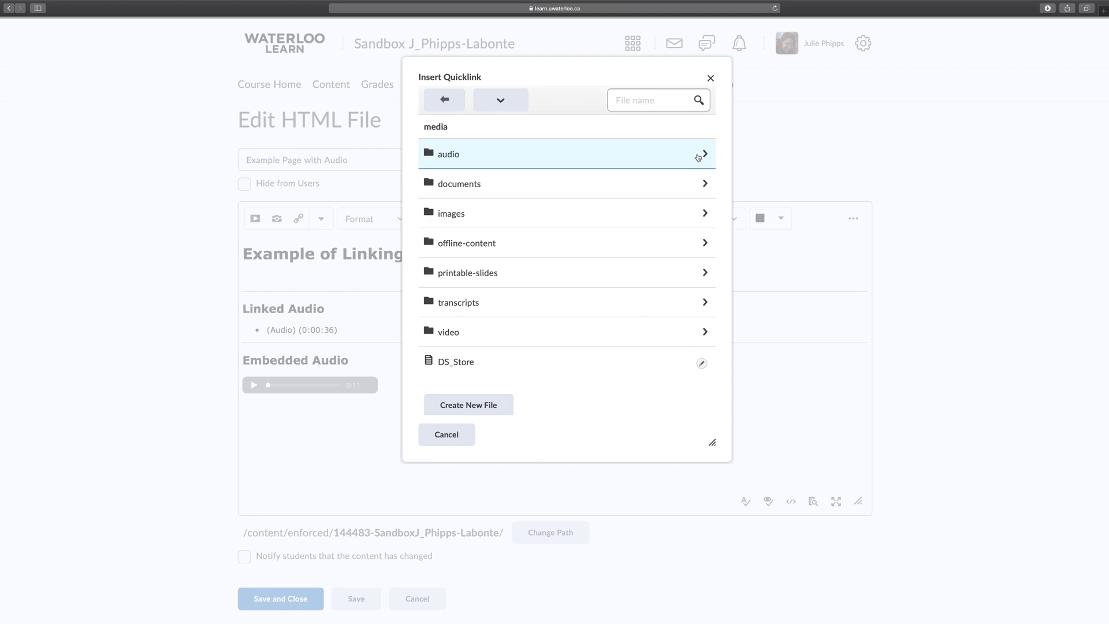
{"action": "left_click", "coordinate": [701, 154]}
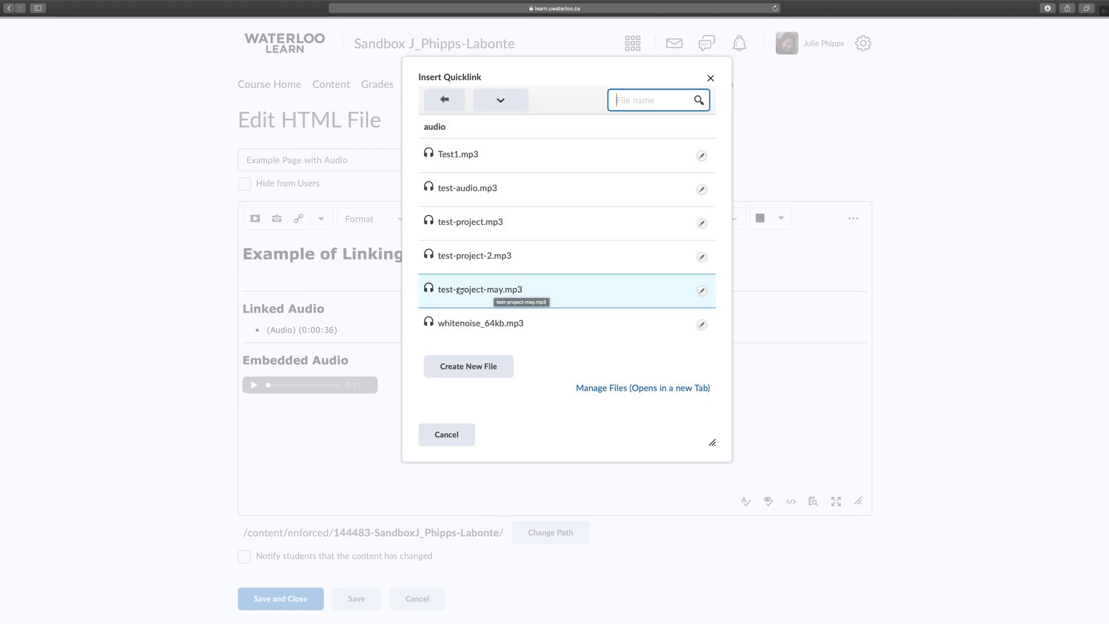
{"action": "left_click", "coordinate": [701, 290]}
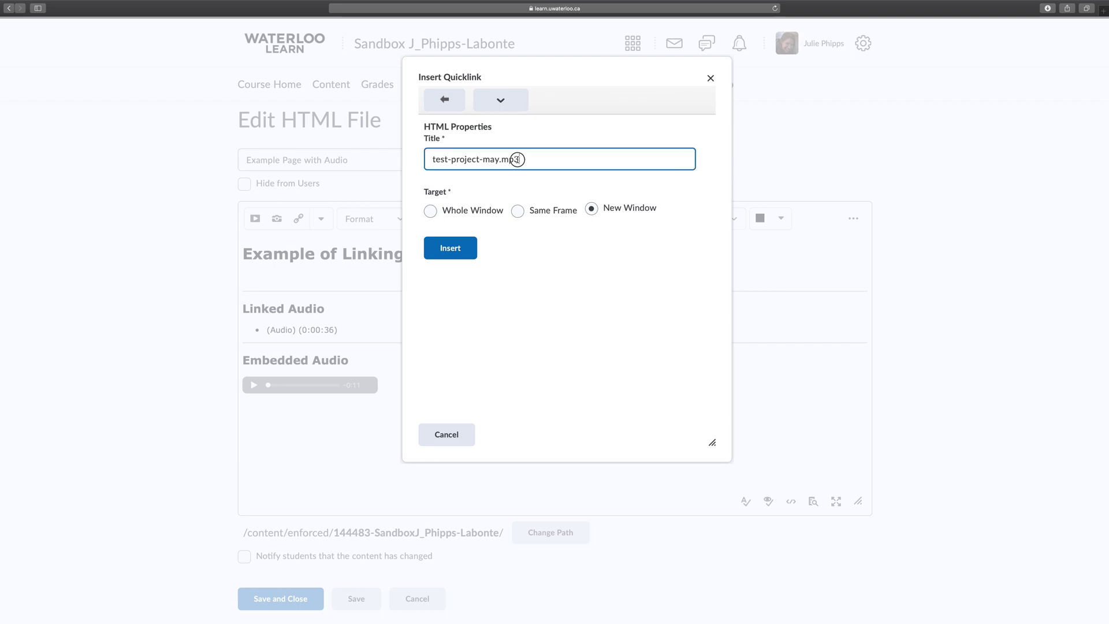
{"action": "key", "text": "super+a"}
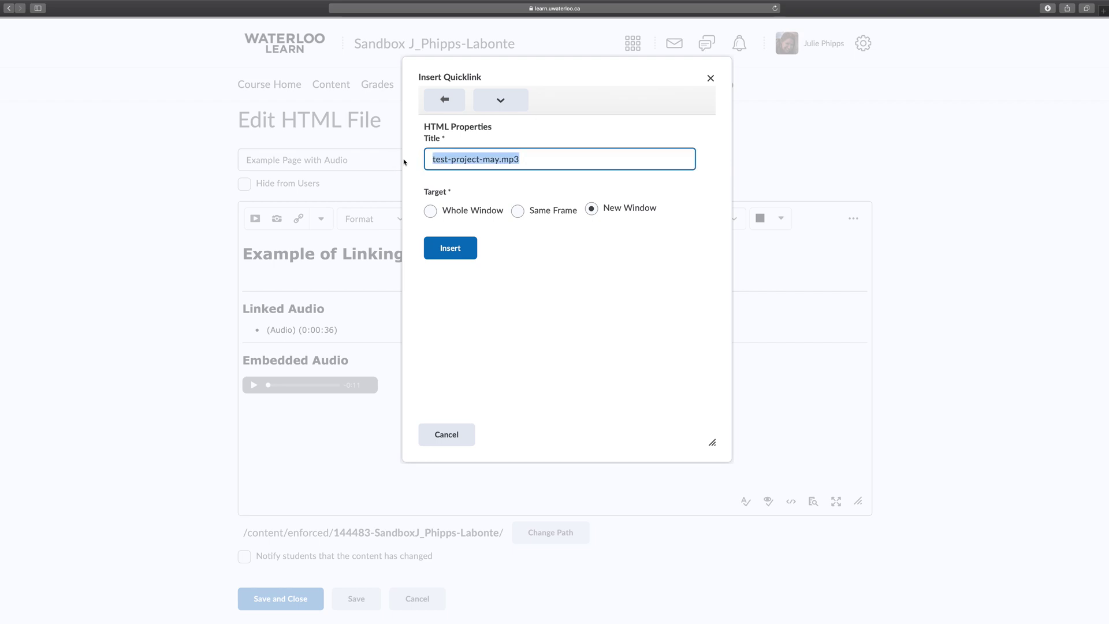
{"action": "type", "text": "Test Project M"}
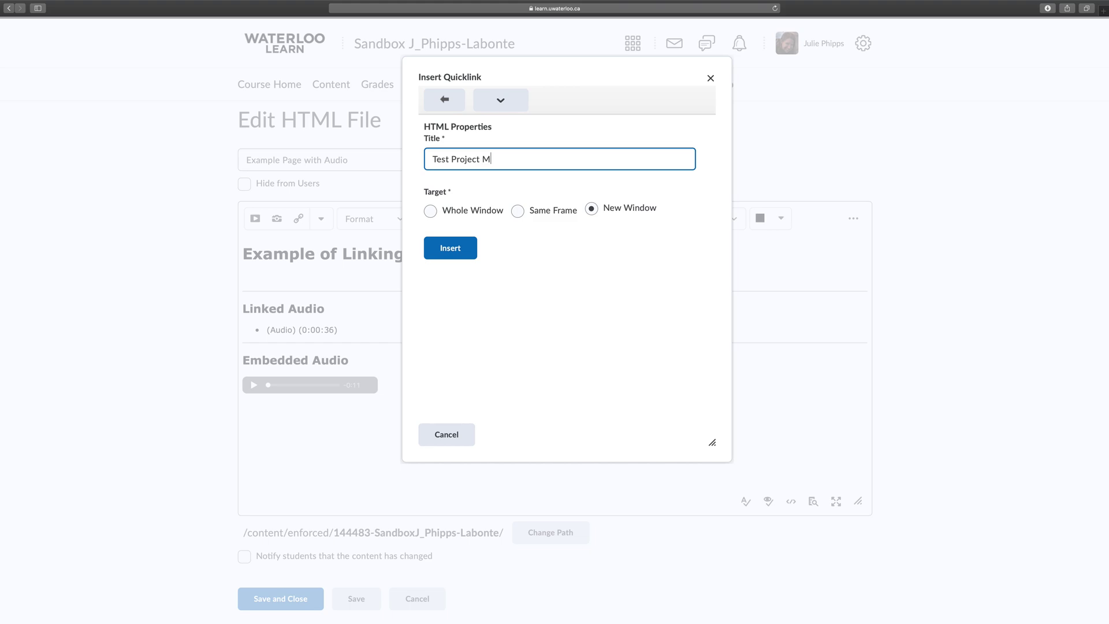
{"action": "type", "text": "ay"}
{"action": "left_click", "coordinate": [457, 250]}
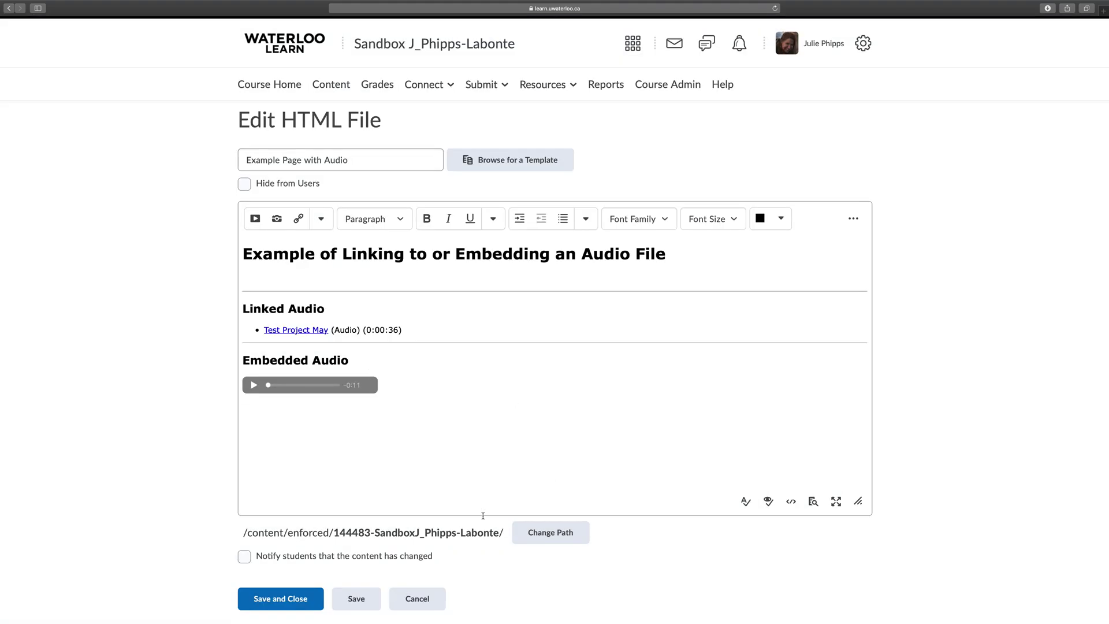
Below the existing player, choose media/audio/test-project-may.mp3 from the course offering files to embed
{"action": "key", "text": "Return"}
{"action": "left_click", "coordinate": [255, 219]}
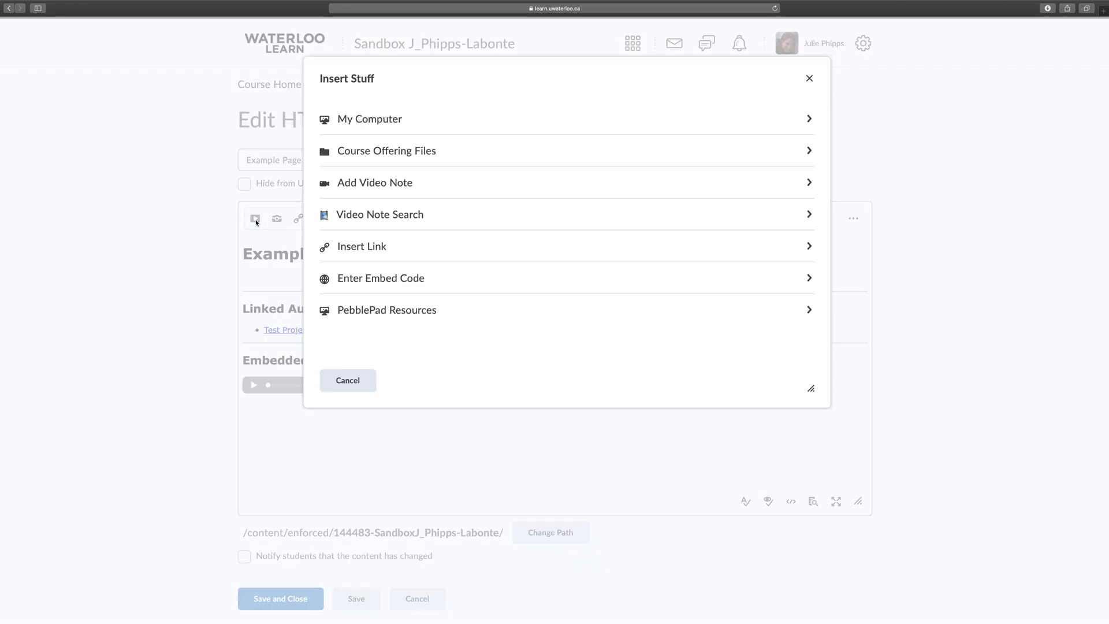
{"action": "left_click", "coordinate": [807, 151]}
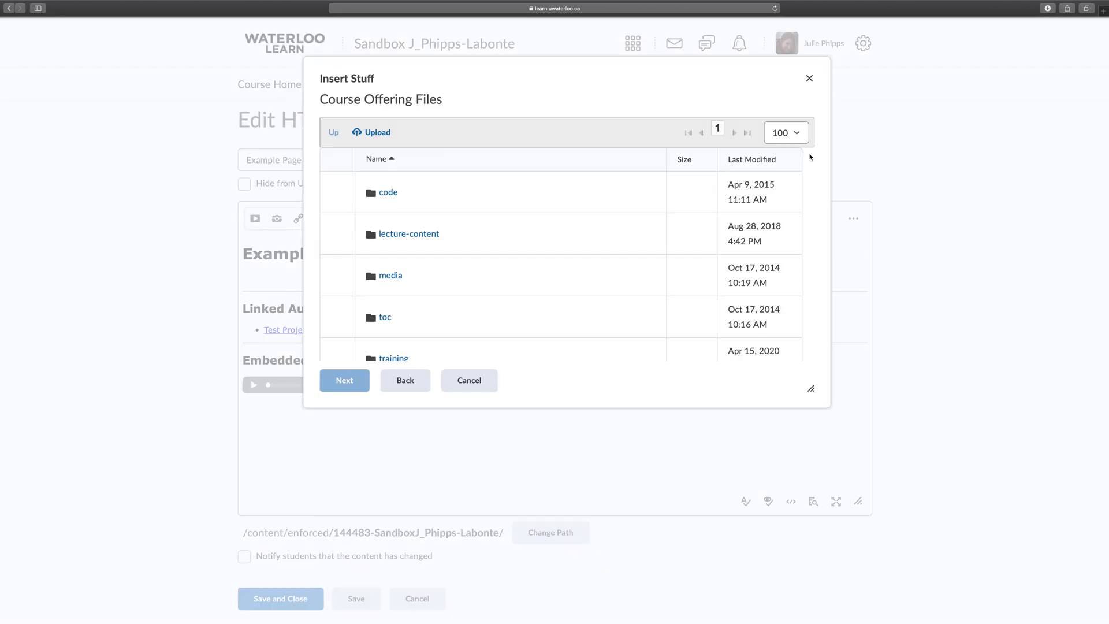
{"action": "left_click", "coordinate": [623, 276]}
{"action": "left_click", "coordinate": [547, 185]}
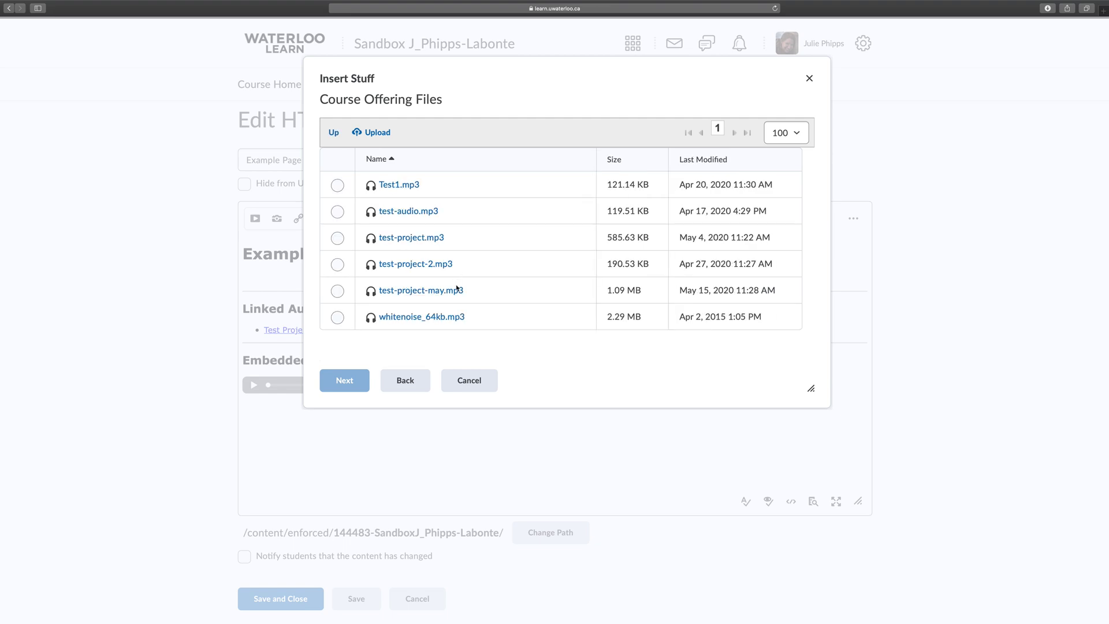
{"action": "left_click", "coordinate": [337, 291]}
{"action": "scroll", "coordinate": [589, 308], "scroll_direction": "down", "scroll_amount": 5}
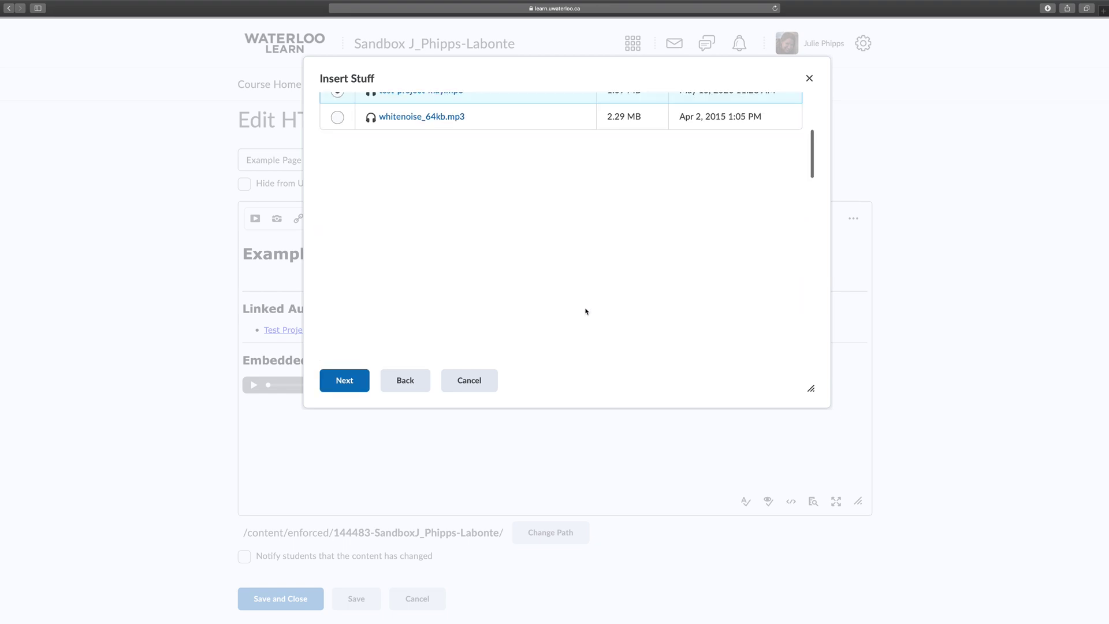
{"action": "scroll", "coordinate": [584, 312], "scroll_direction": "up", "scroll_amount": 5}
Give the embedded player the link text 'Test Project May' and insert it
{"action": "left_click", "coordinate": [344, 381]}
{"action": "left_click", "coordinate": [393, 212]}
{"action": "type", "text": "Tes"}
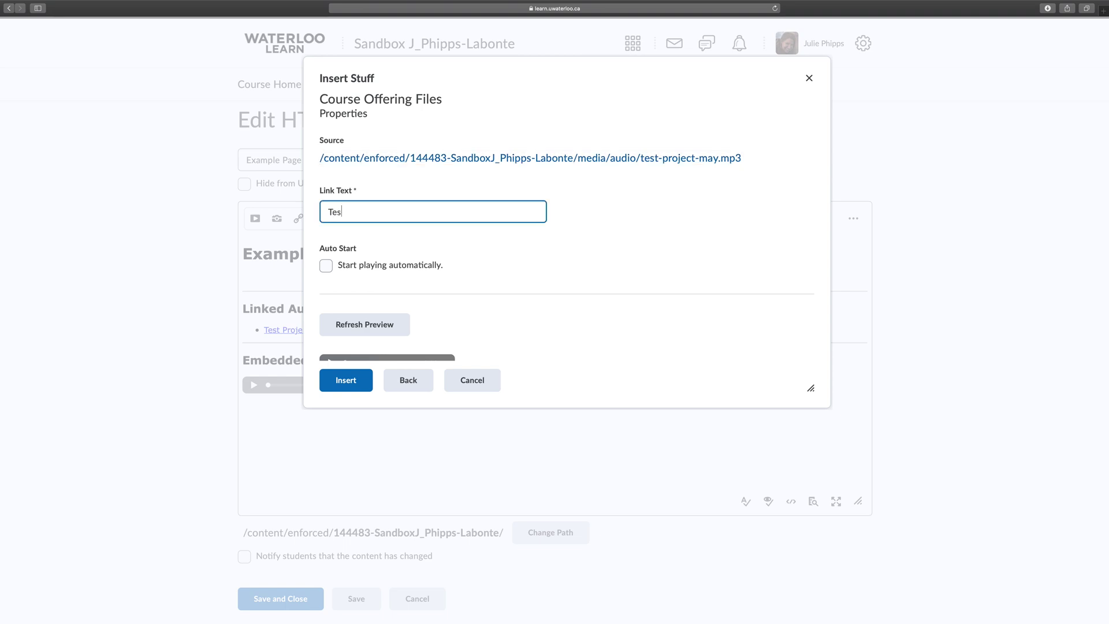
{"action": "type", "text": "t Project May"}
{"action": "scroll", "coordinate": [463, 272], "scroll_direction": "down", "scroll_amount": 1}
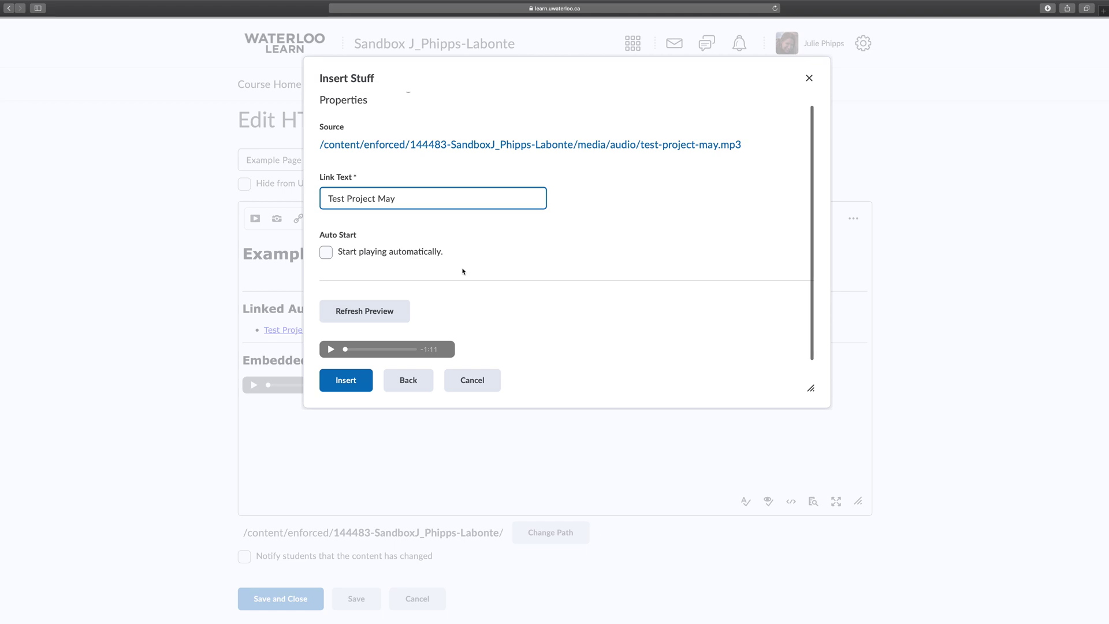
{"action": "key", "text": "Return"}
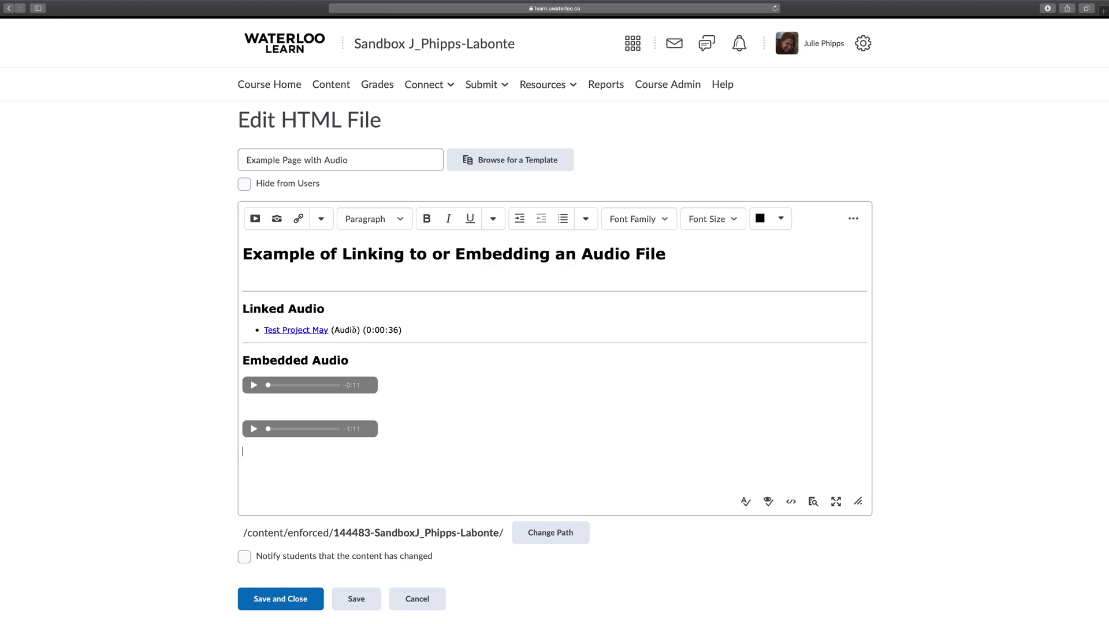
Replace 'Audio' in the link's note with '*.mp3'
{"action": "left_click", "coordinate": [355, 330]}
{"action": "left_click_drag", "start_coordinate": [358, 330], "coordinate": [337, 331]}
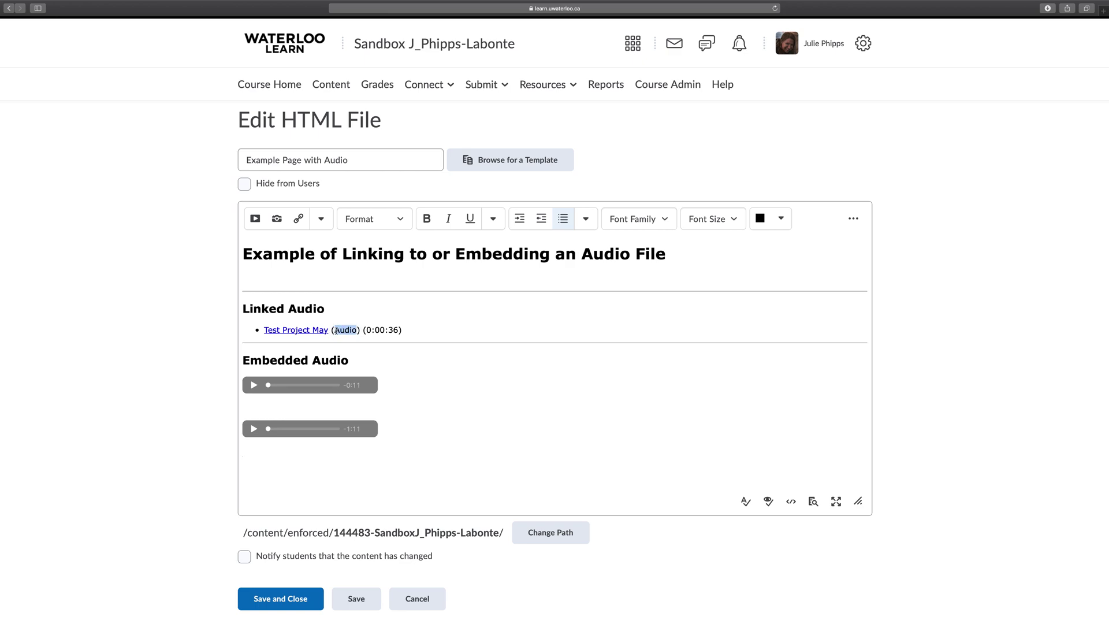
{"action": "type", "text": "*.mp3"}
Change the note's duration text to '~2mins.'
{"action": "left_click", "coordinate": [389, 324]}
{"action": "key", "text": "BackSpace"}
{"action": "type", "text": "1"}
{"action": "left_click", "coordinate": [392, 329]}
{"action": "double_click", "coordinate": [392, 328]}
{"action": "type", "text": "11"}
{"action": "left_click_drag", "start_coordinate": [404, 330], "coordinate": [370, 330]}
{"action": "type", "text": "~2mins."}
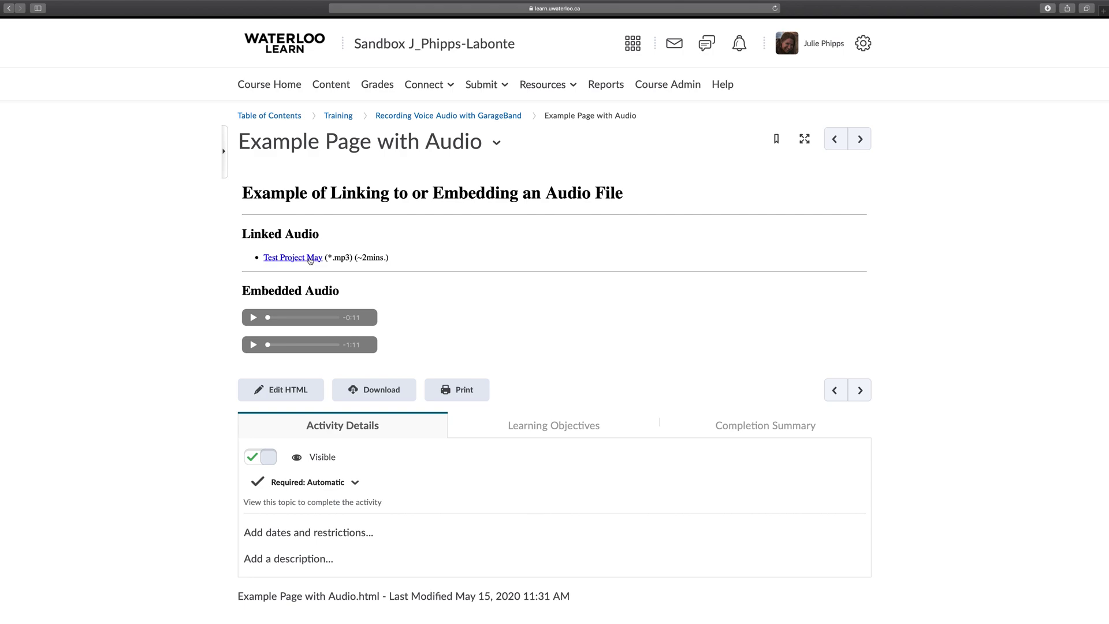
Test playback of the Test Project May link, then play and pause the second embedded player
{"action": "left_click", "coordinate": [310, 260]}
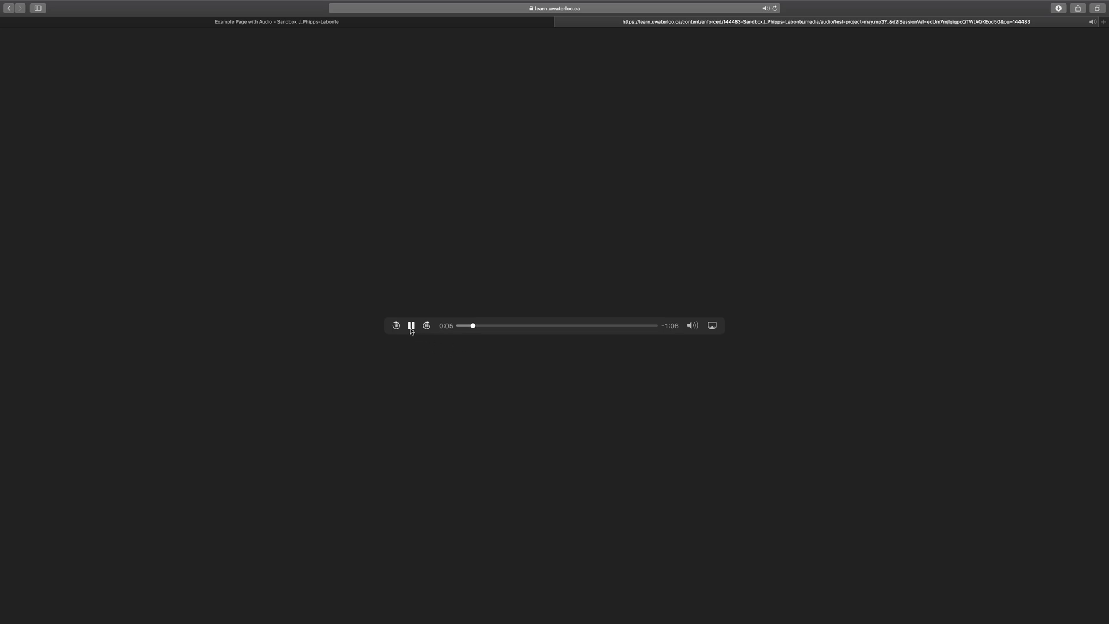
{"action": "left_click", "coordinate": [411, 327]}
{"action": "key", "text": "super+w"}
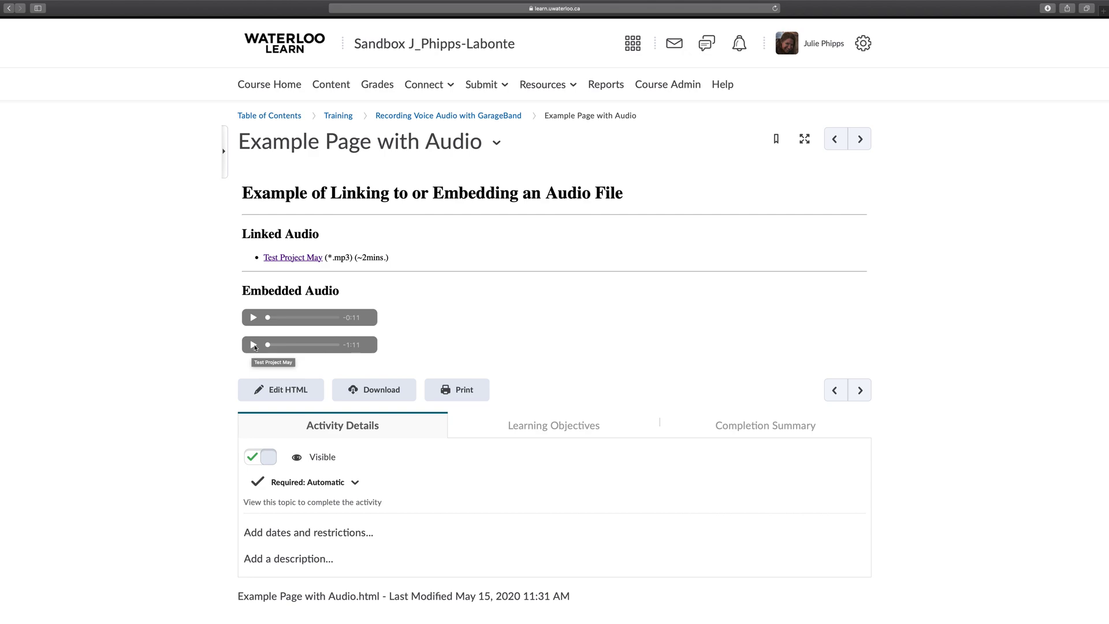
{"action": "left_click", "coordinate": [254, 346]}
{"action": "left_click", "coordinate": [253, 346]}
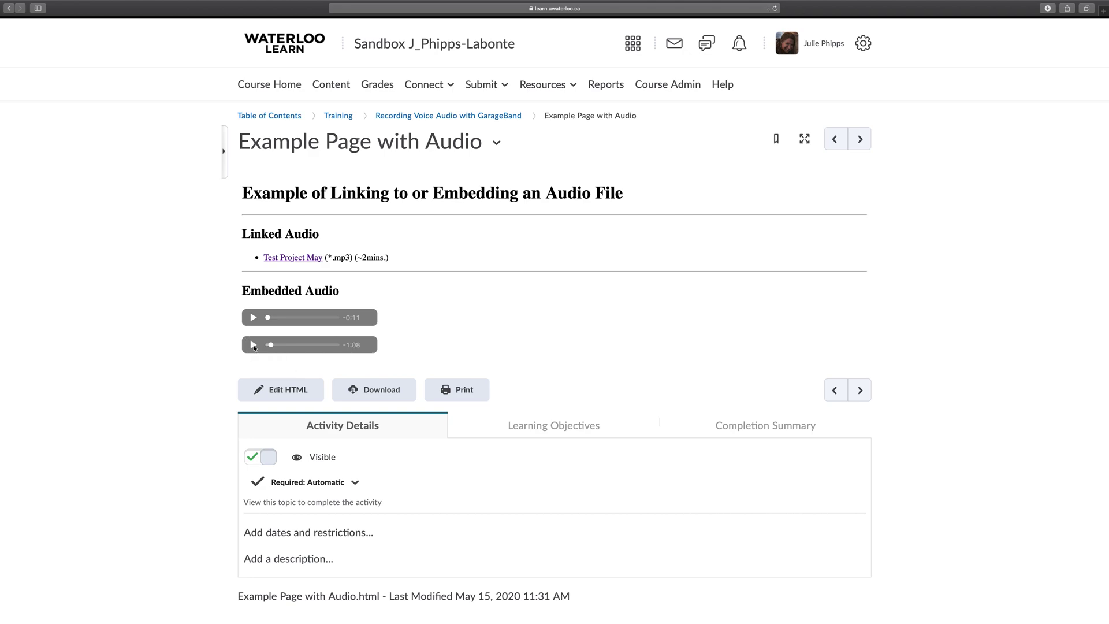